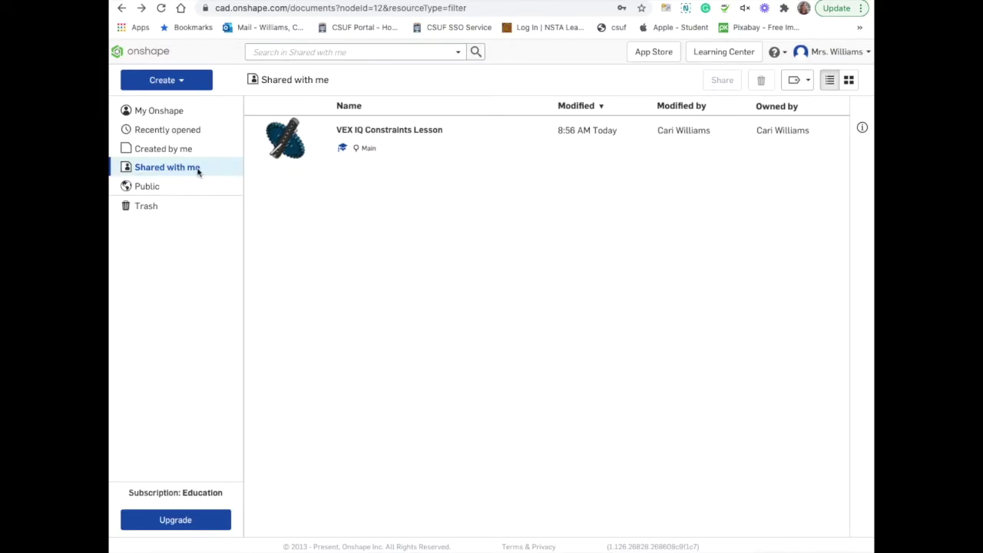
Open the VEX IQ Constraints Lesson document from the documents shared with this account.
left_click(165, 110)
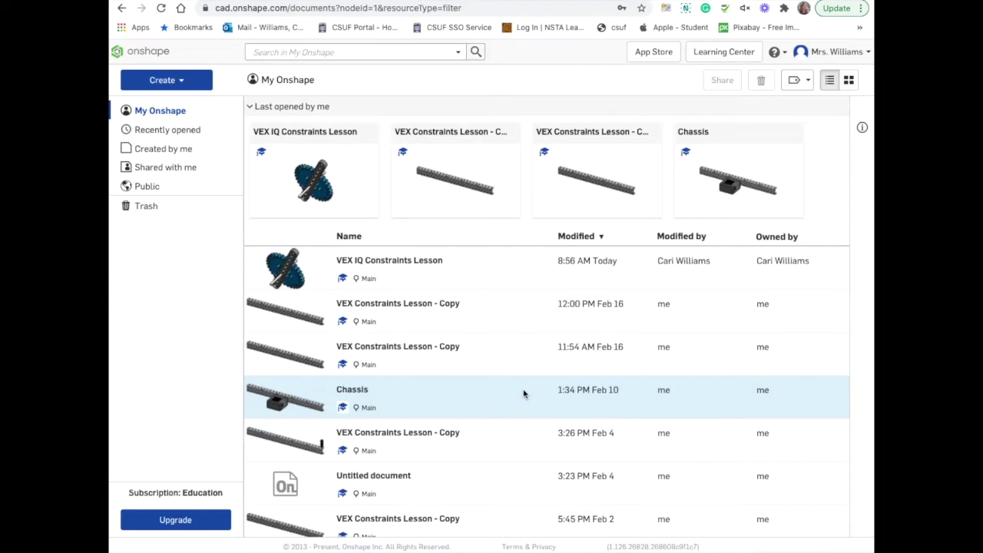
left_click(171, 167)
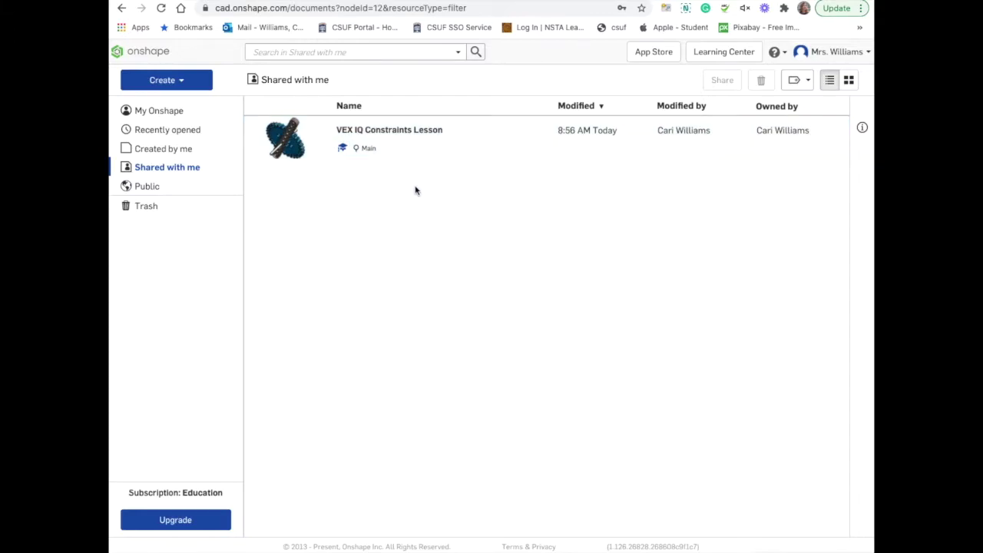
left_click(404, 134)
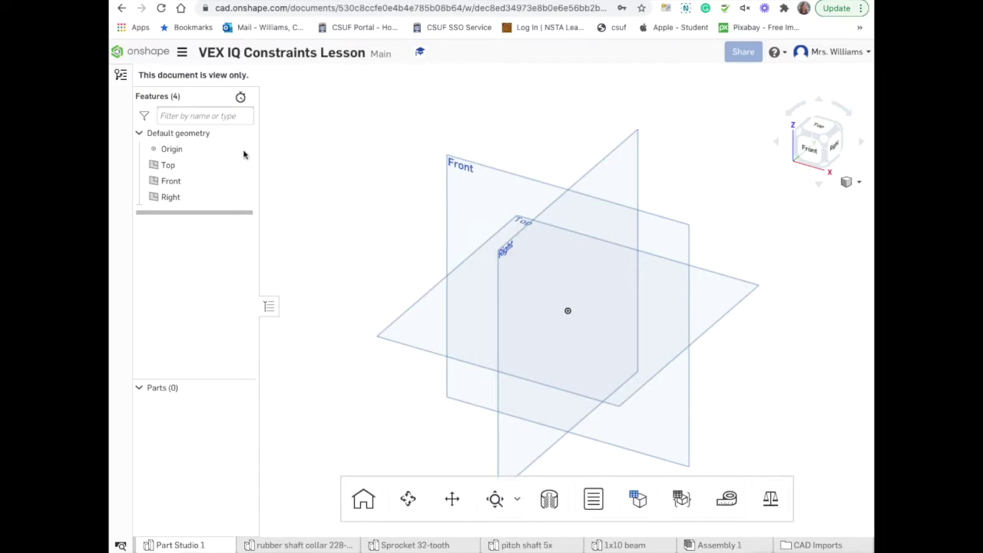
Copy the view-only workspace to a new document named "VEX IQ Constraints Lesson - My Copy" and open that copy.
left_click(182, 54)
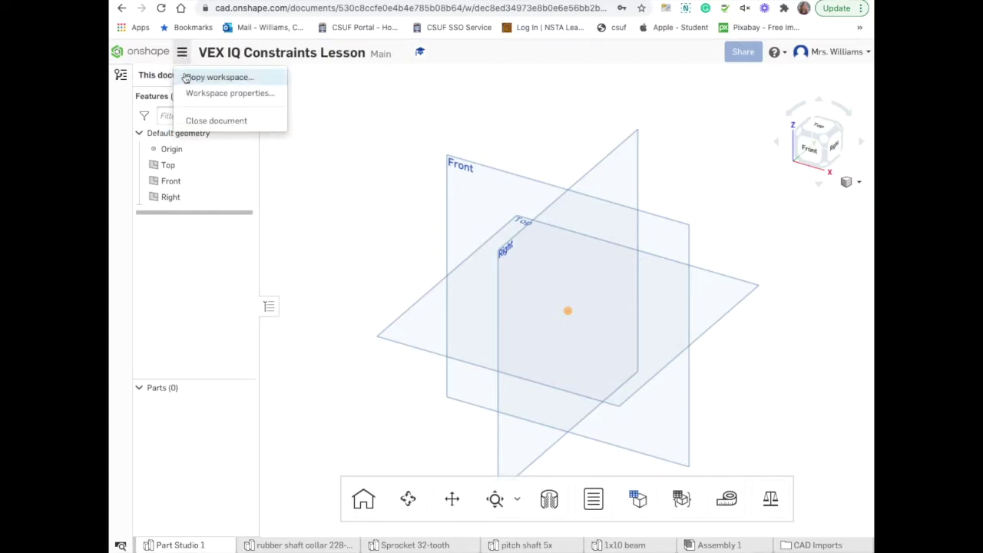
left_click(189, 77)
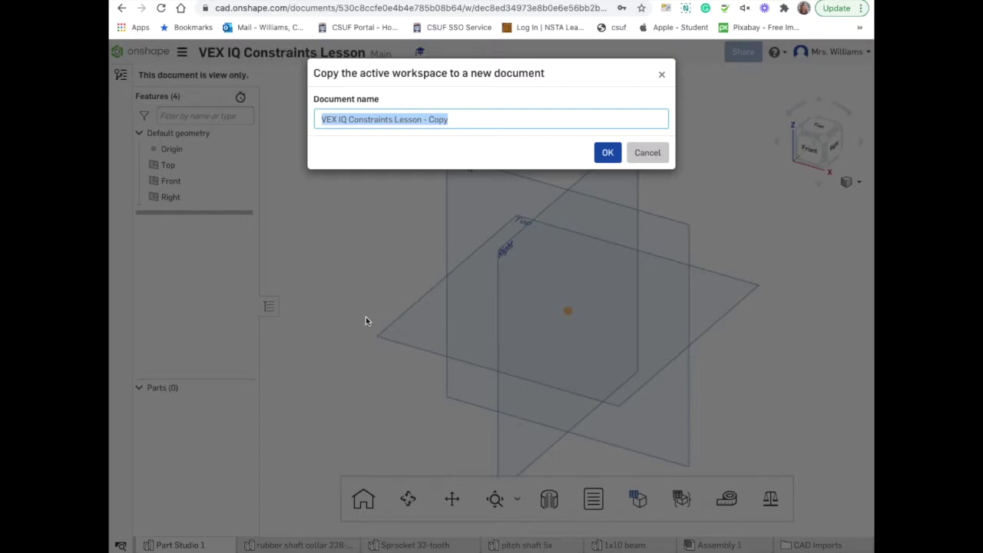
left_click(429, 120)
type("My")
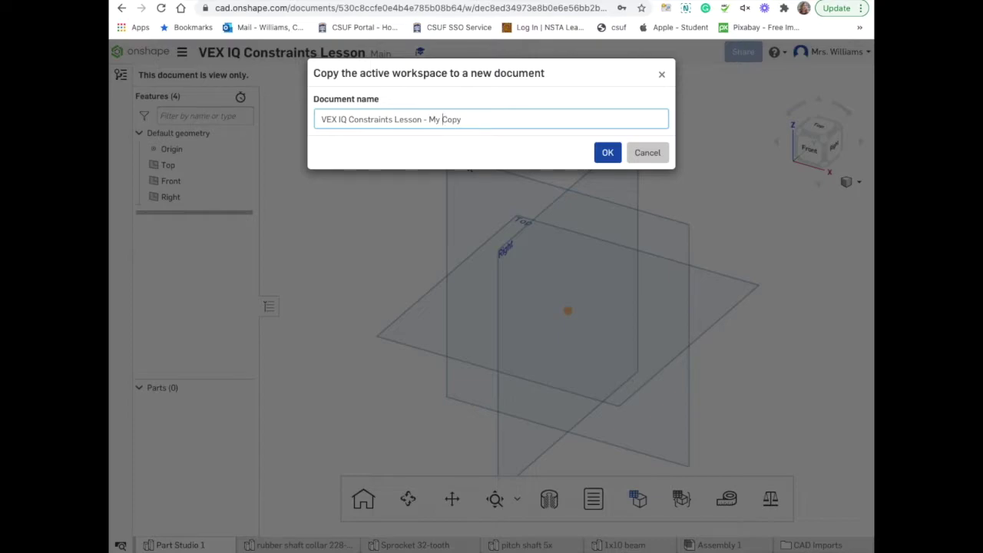
left_click(613, 157)
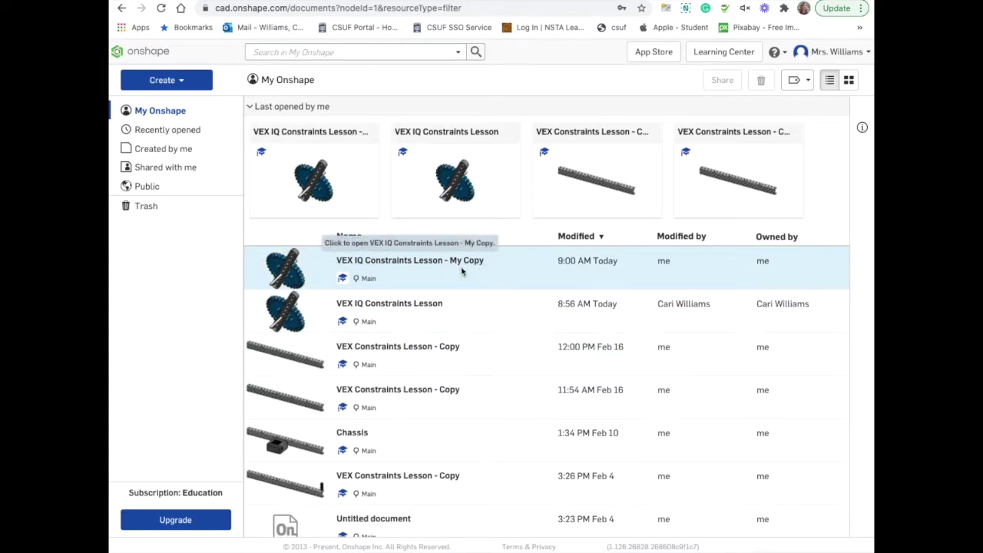
left_click(397, 261)
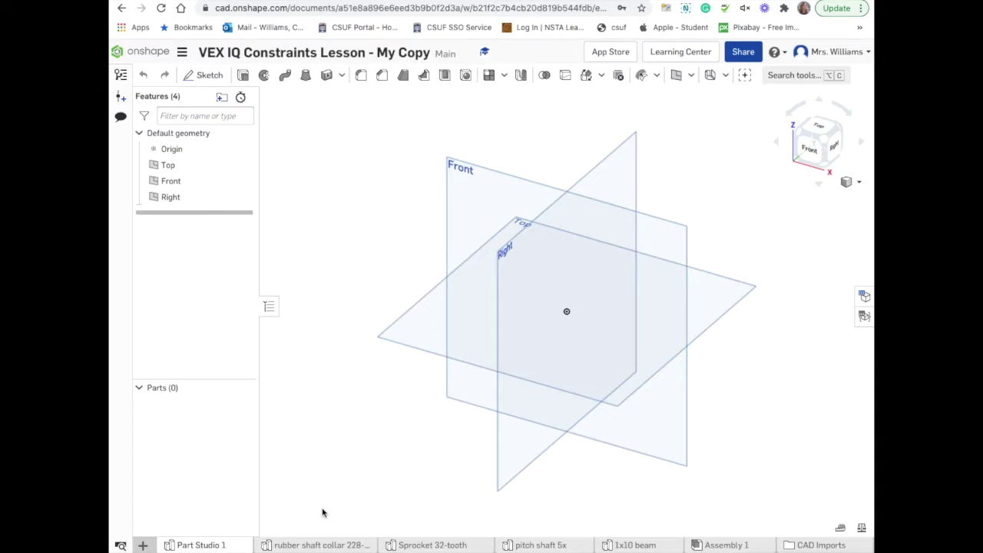
left_click(145, 546)
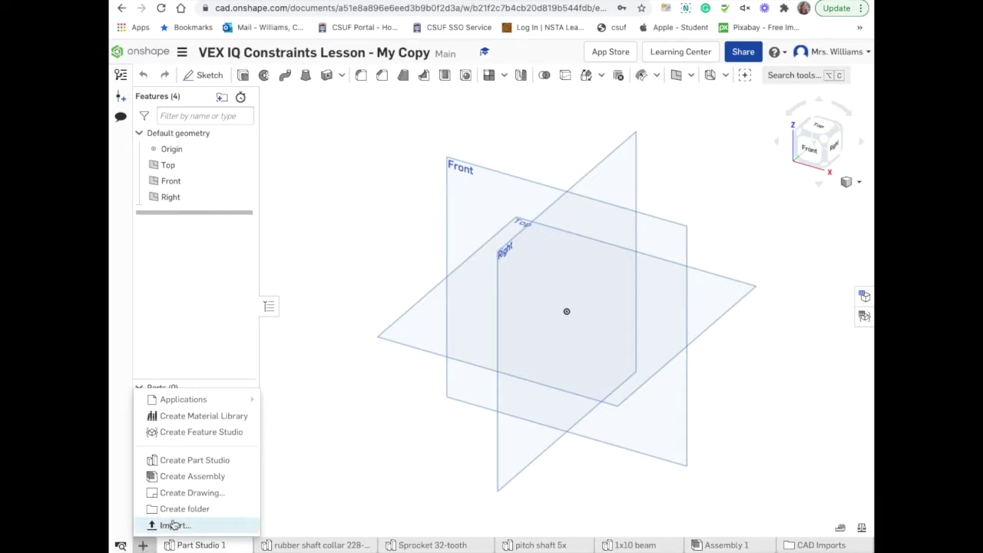
left_click(354, 461)
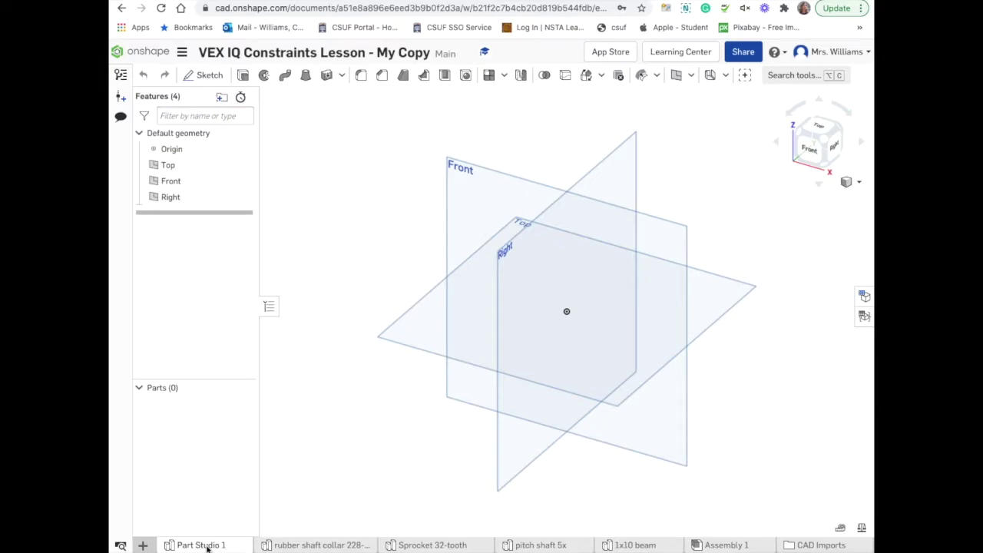
Examine the shapes of the rubber shaft collar, 32-tooth sprocket, 5x pitch shaft and 1x10 beam in their part studios.
left_click(311, 545)
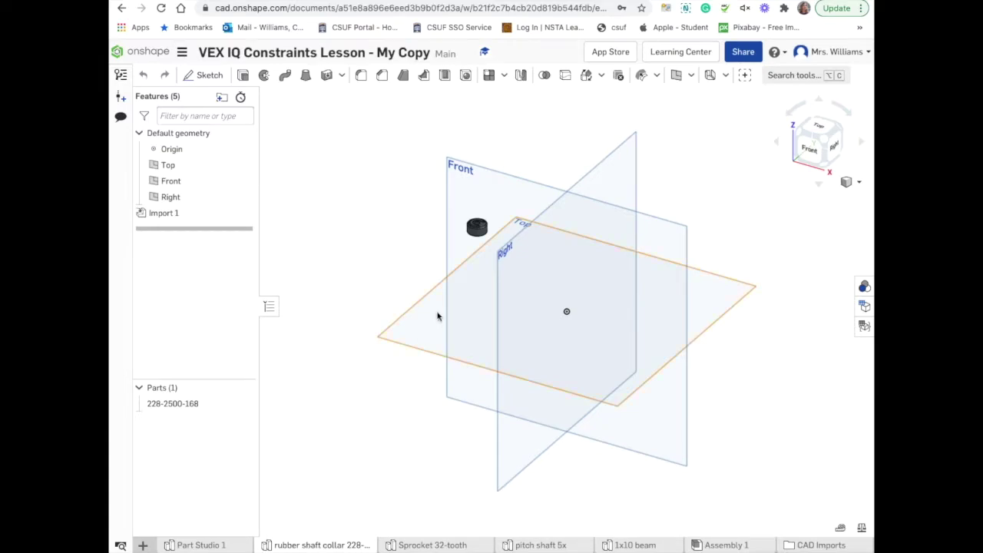
scroll(467, 275, "up", 5)
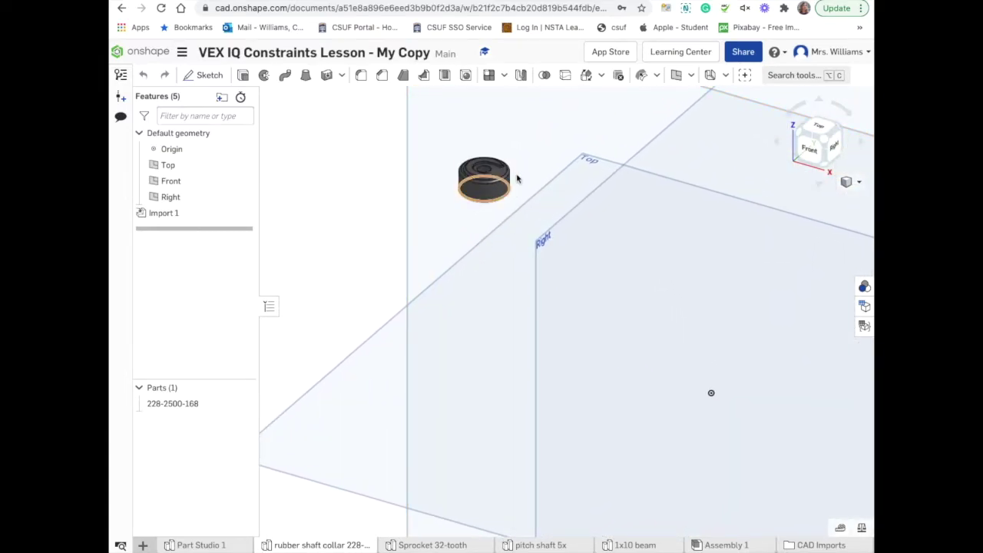
left_click(437, 546)
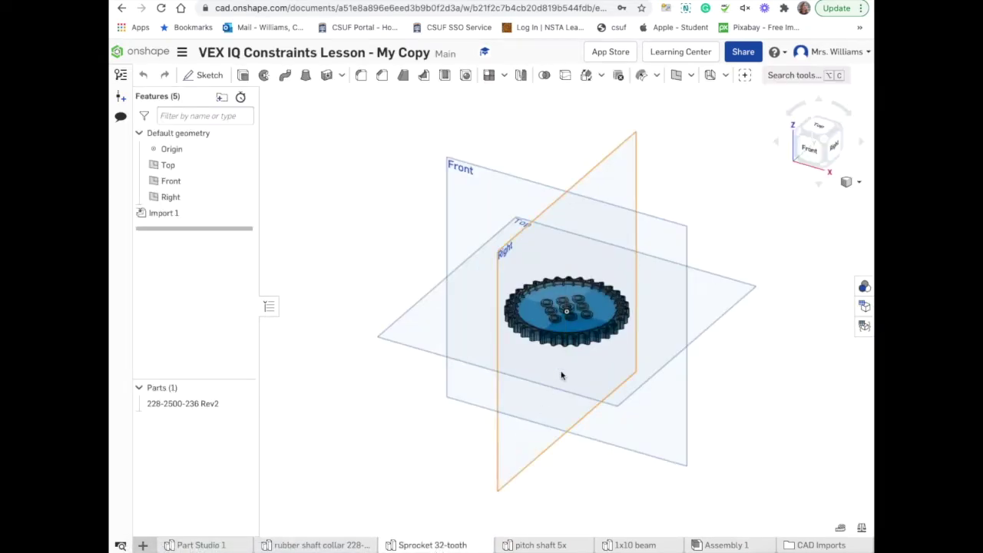
scroll(589, 333, "up", 5)
right_click_drag(624, 281, 632, 333)
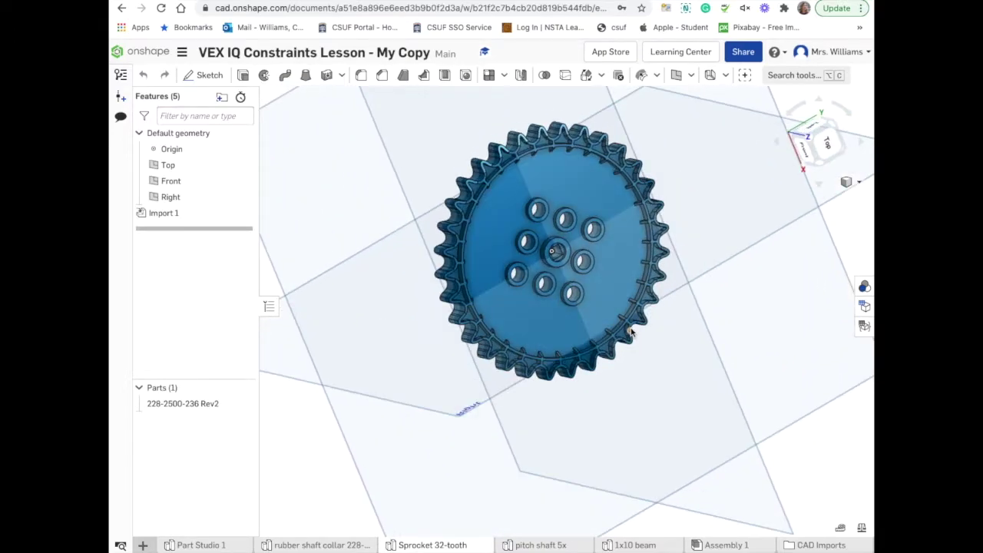
left_click(548, 546)
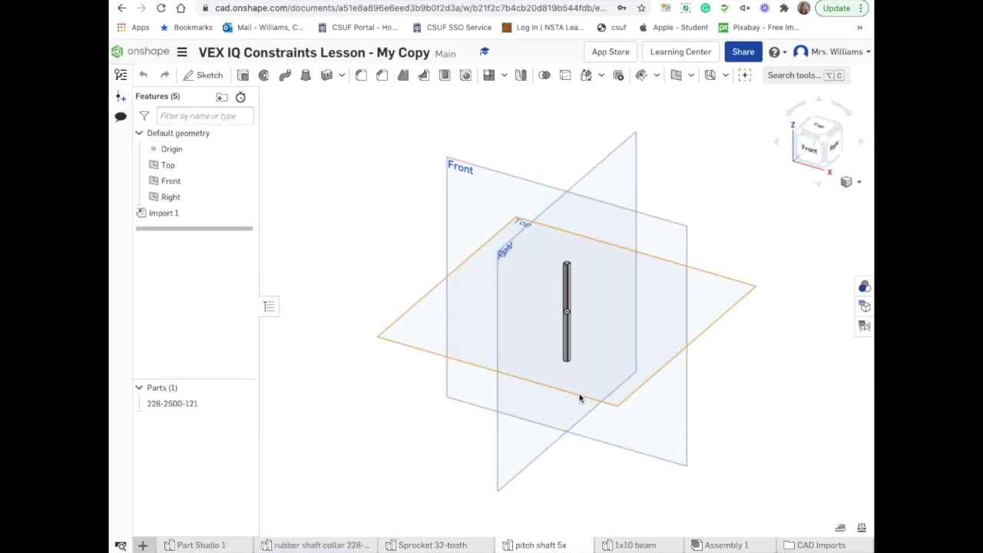
scroll(582, 397, "up", 5)
scroll(581, 375, "down", 3)
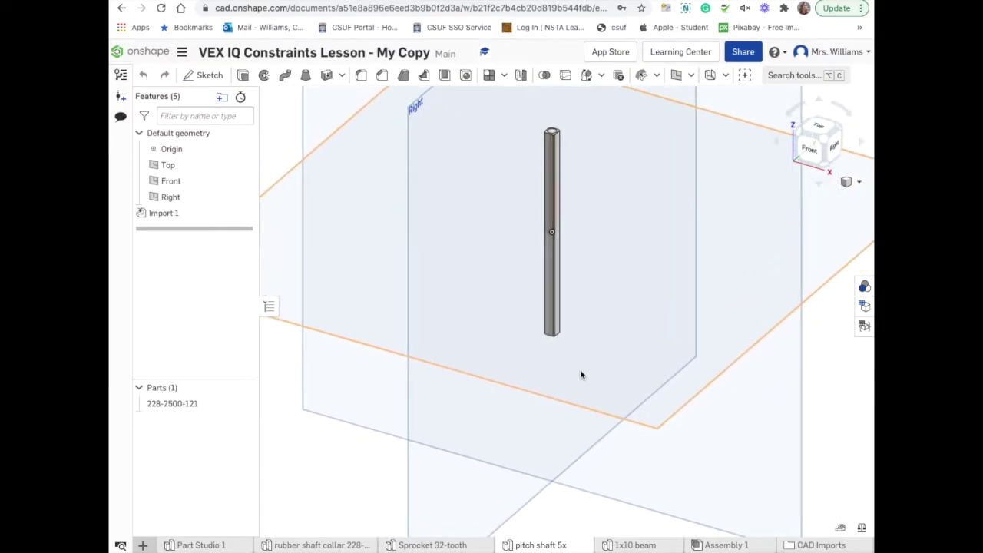
right_click_drag(581, 373, 647, 441)
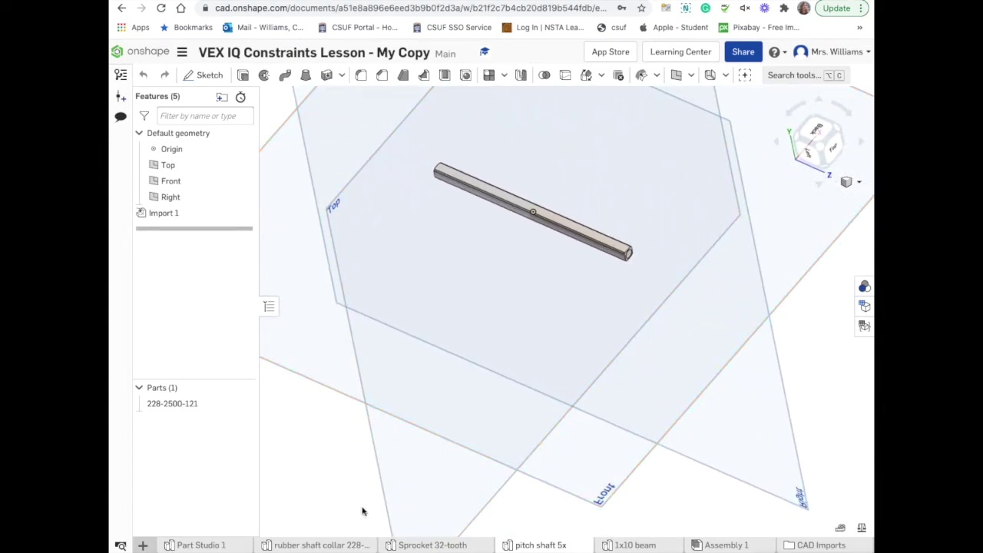
left_click(634, 545)
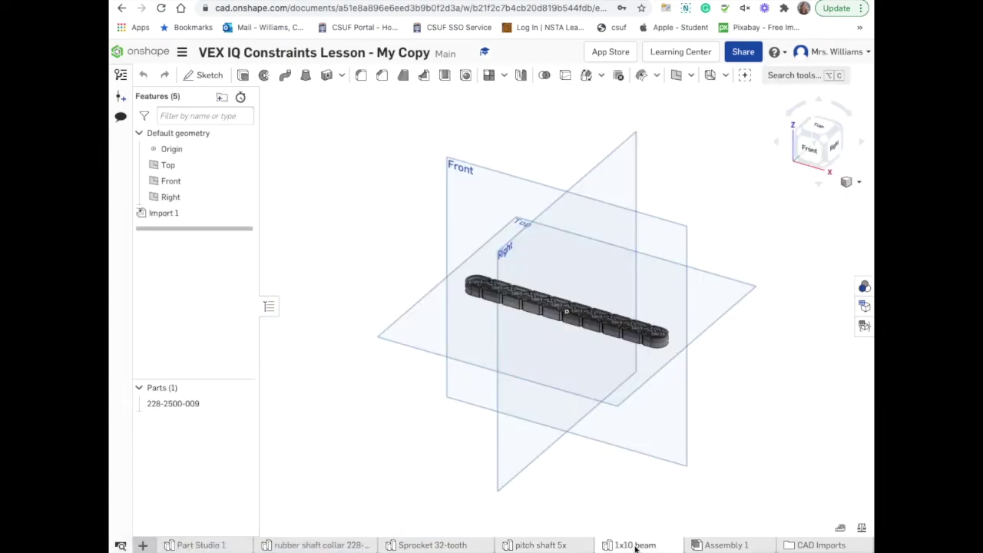
scroll(584, 301, "up", 5)
right_click_drag(583, 331, 573, 367)
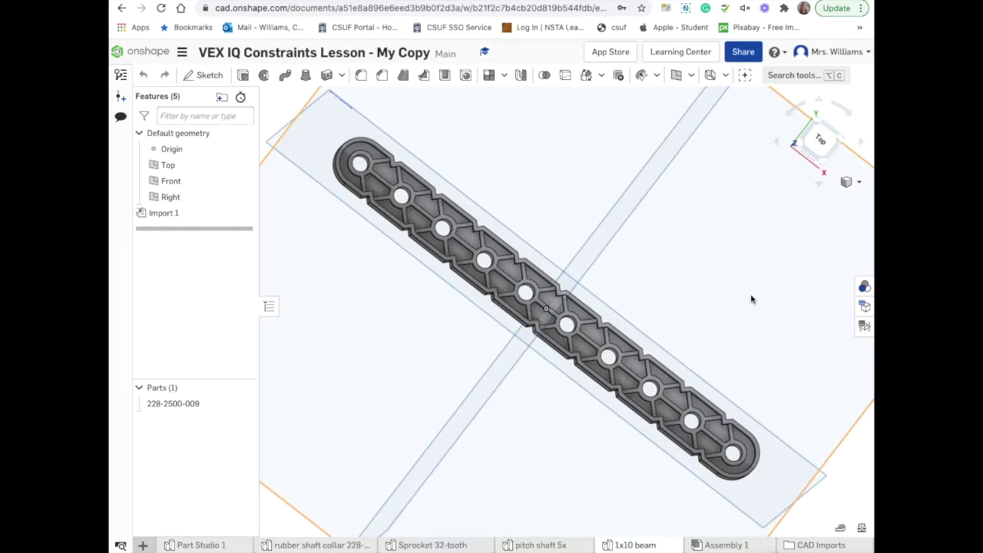
Look through the VEX IQ Parts folder inside CAD Imports and view the rubber shaft collar STEP file.
left_click(189, 544)
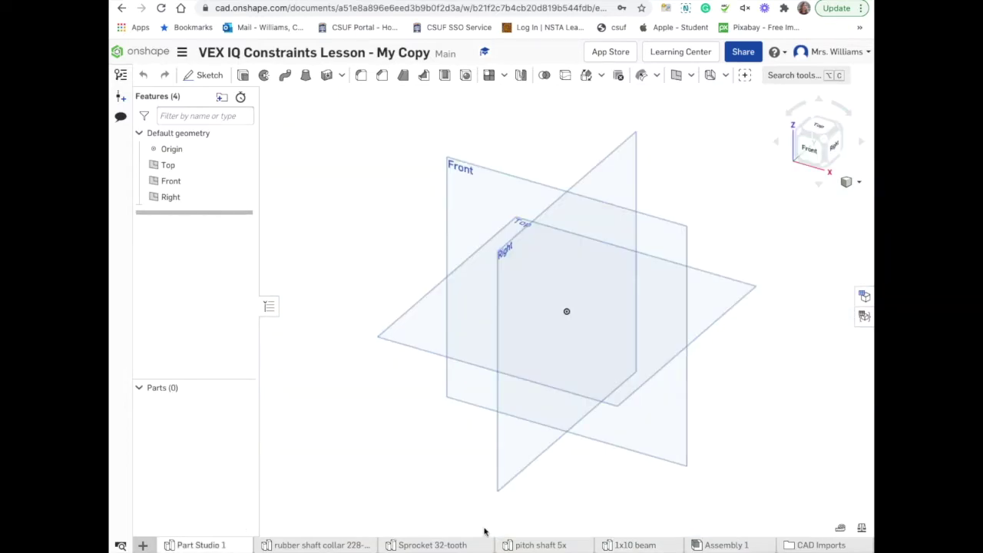
left_click(806, 544)
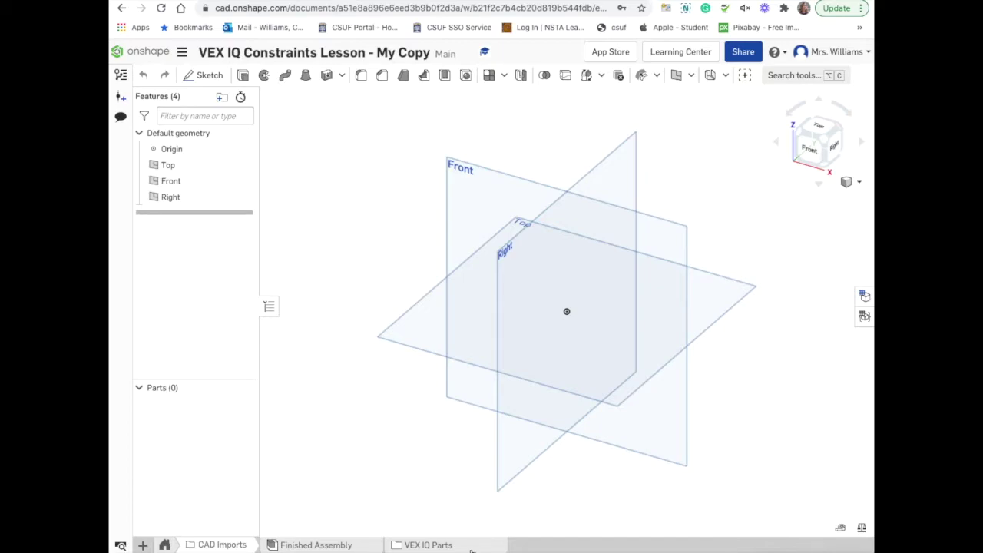
left_click(429, 546)
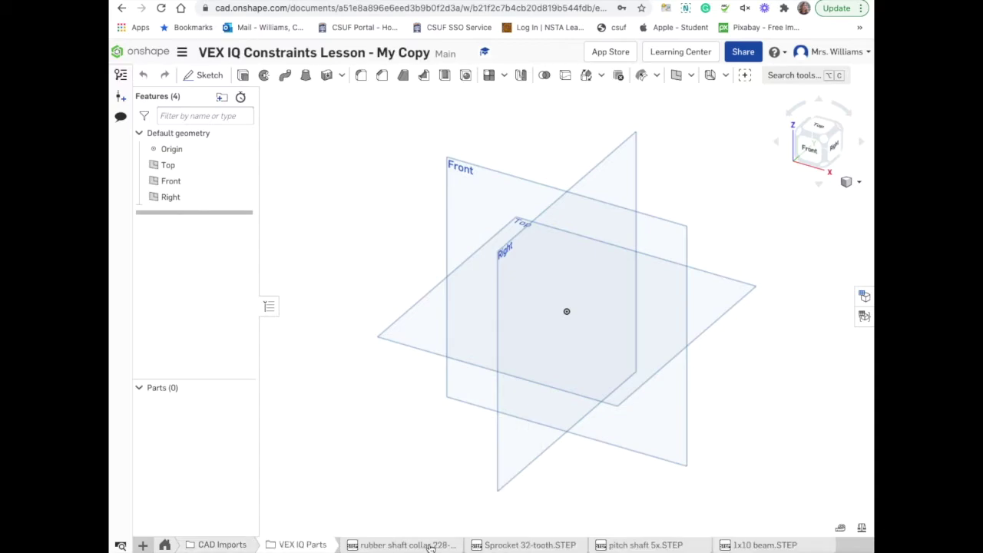
left_click(406, 545)
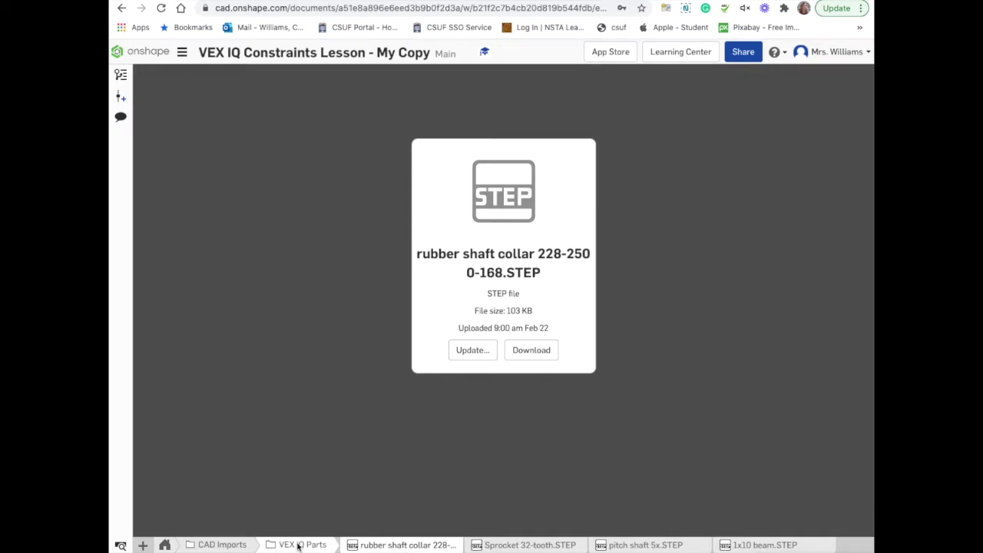
Examine the Finished Assembly in the CAD Imports folder from the front and back to see how its parts fit together.
left_click(220, 546)
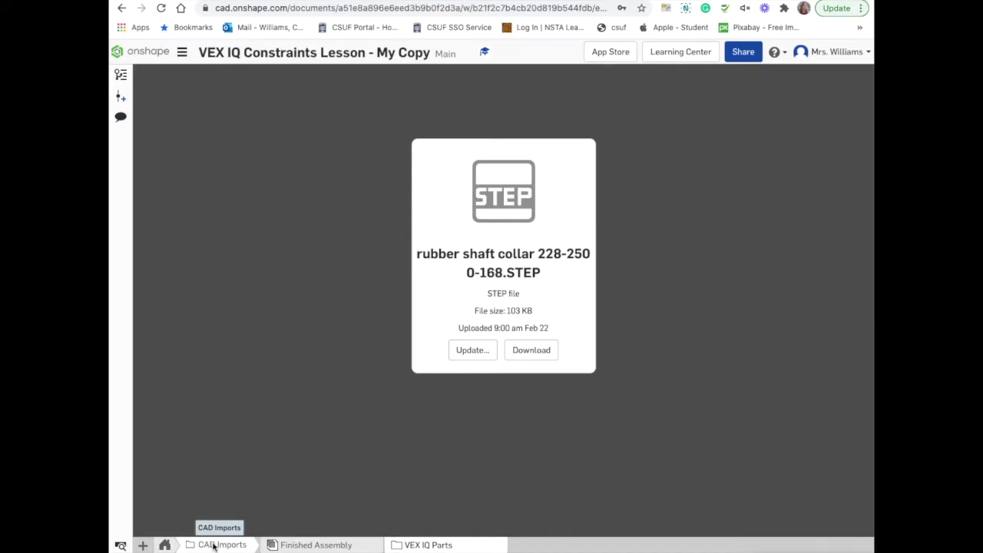
left_click(318, 545)
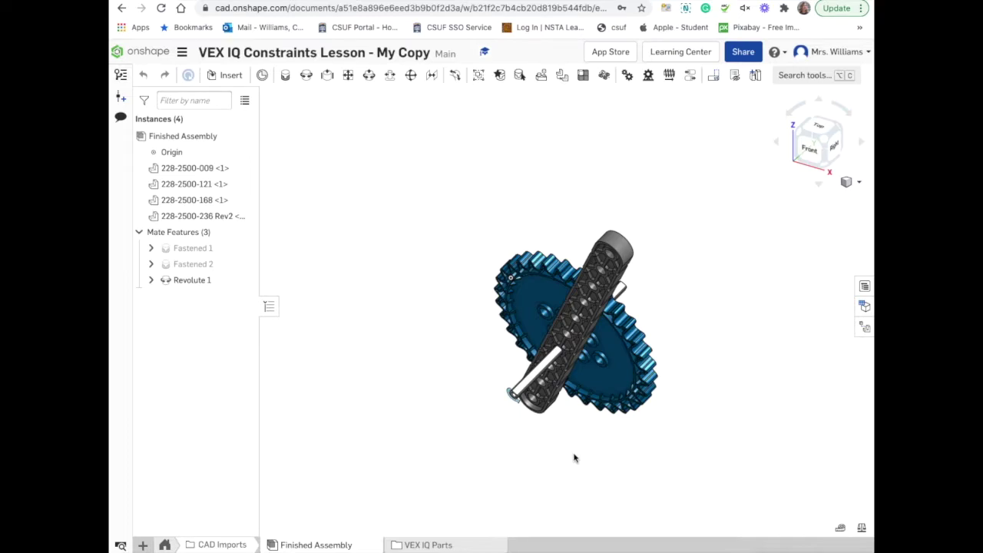
right_click_drag(677, 334, 699, 265)
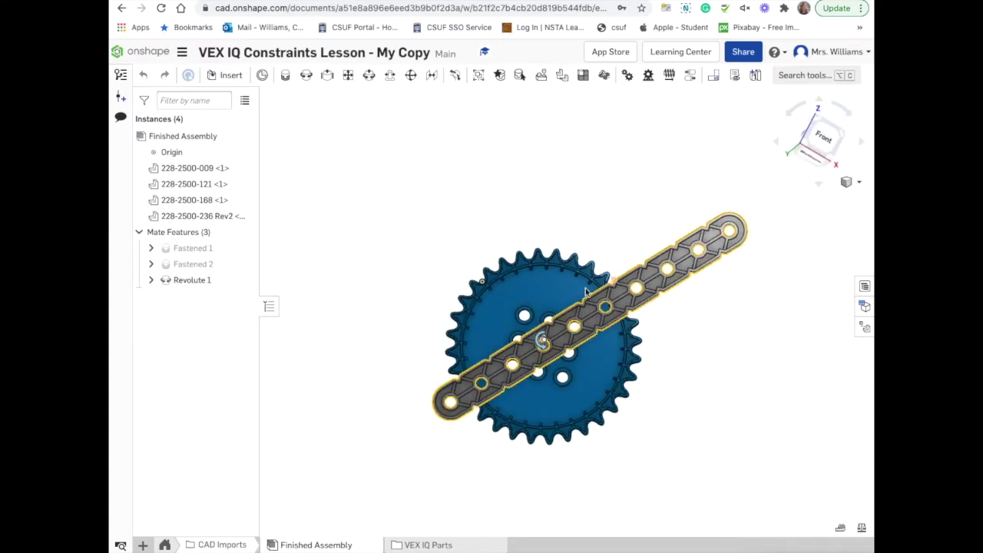
right_click_drag(845, 367, 719, 355)
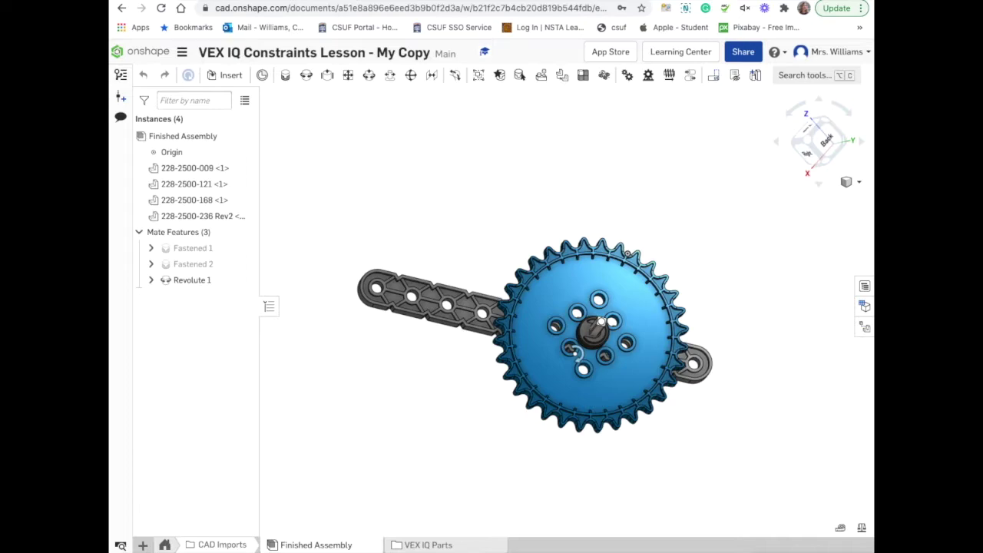
Create a new, empty assembly in the CAD Imports folder.
left_click(143, 545)
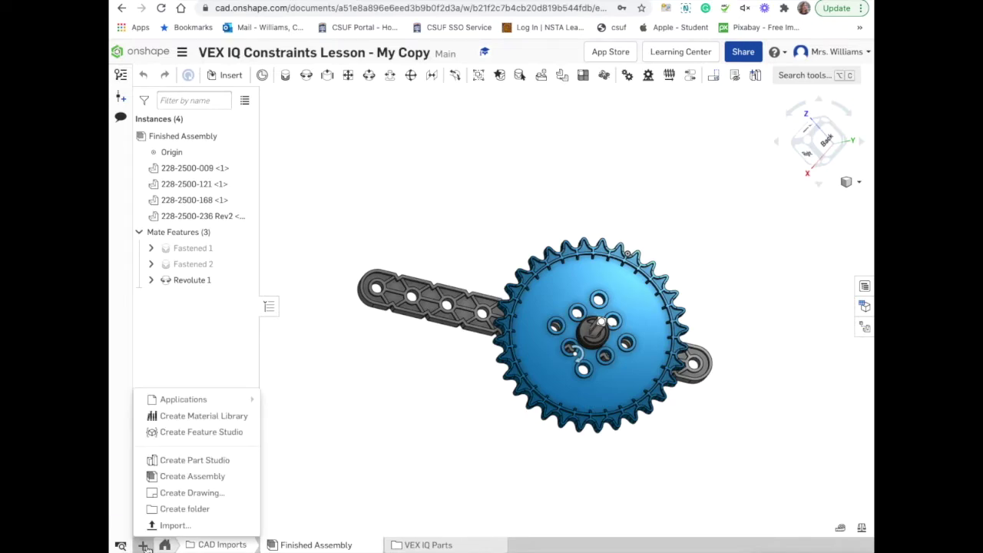
left_click(189, 477)
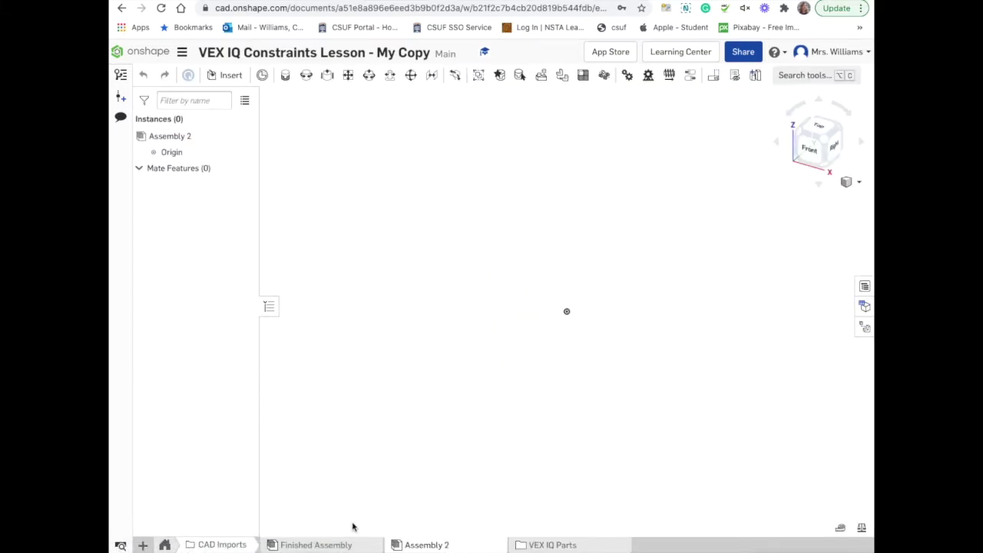
mouse_move(439, 548)
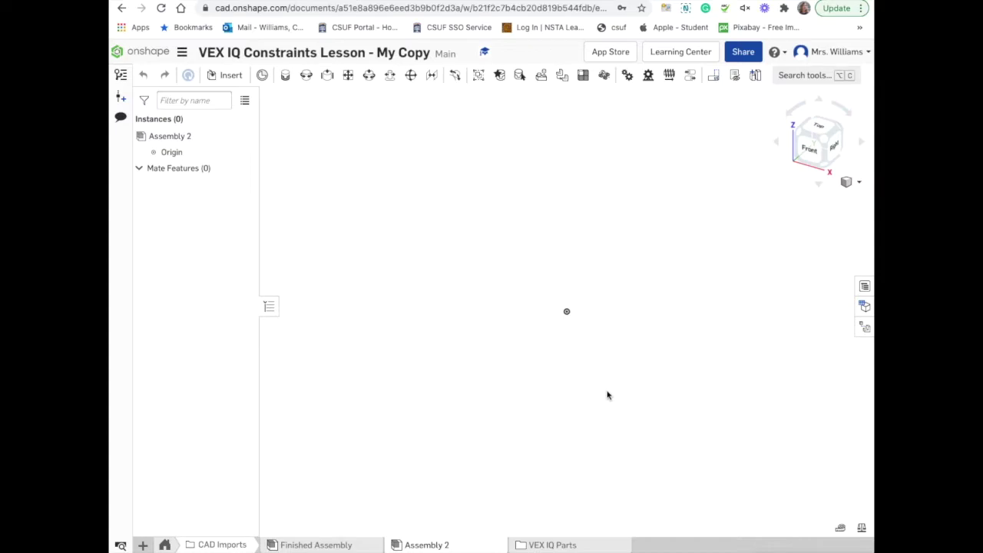
Insert one 1x10 beam from the current document into the new assembly, placed near the origin.
left_click(231, 76)
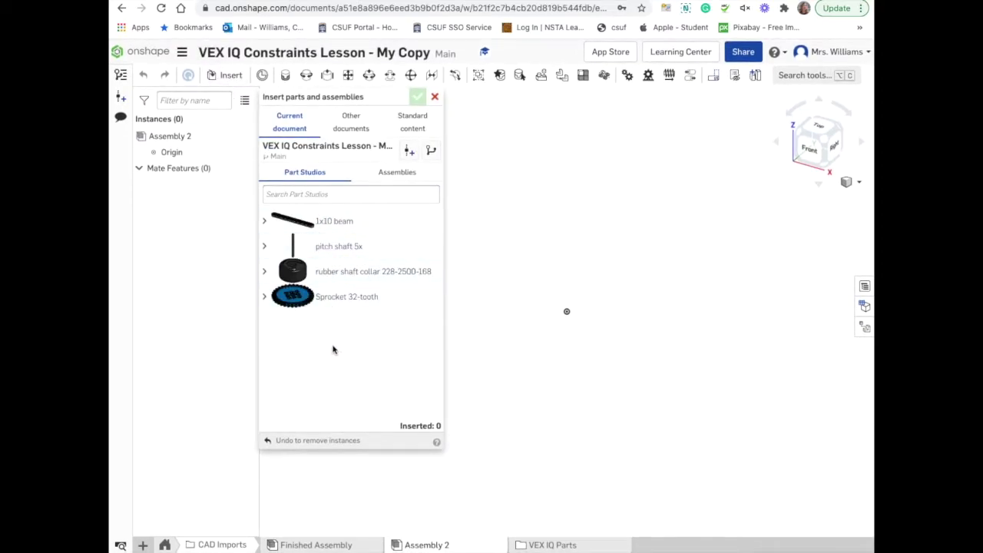
left_click(327, 223)
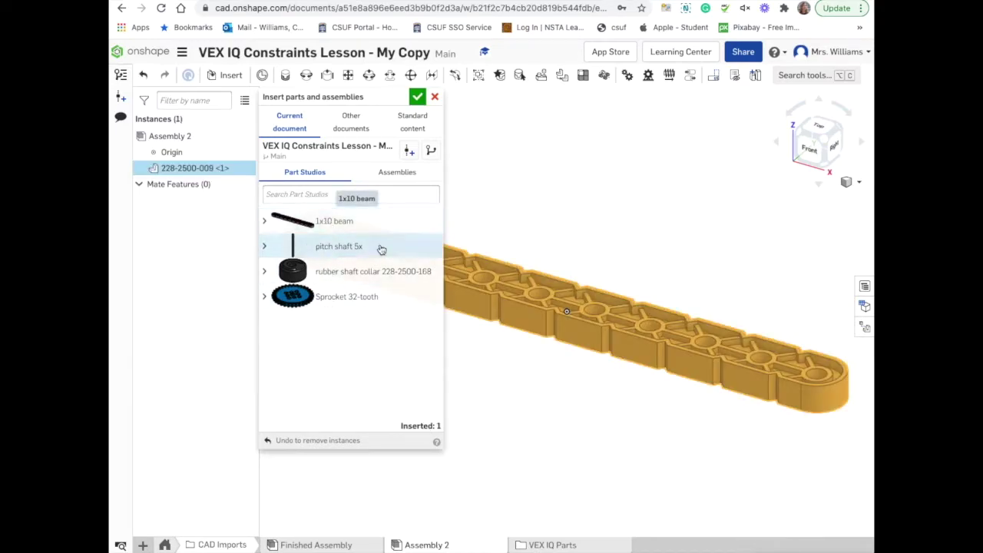
left_click(589, 345)
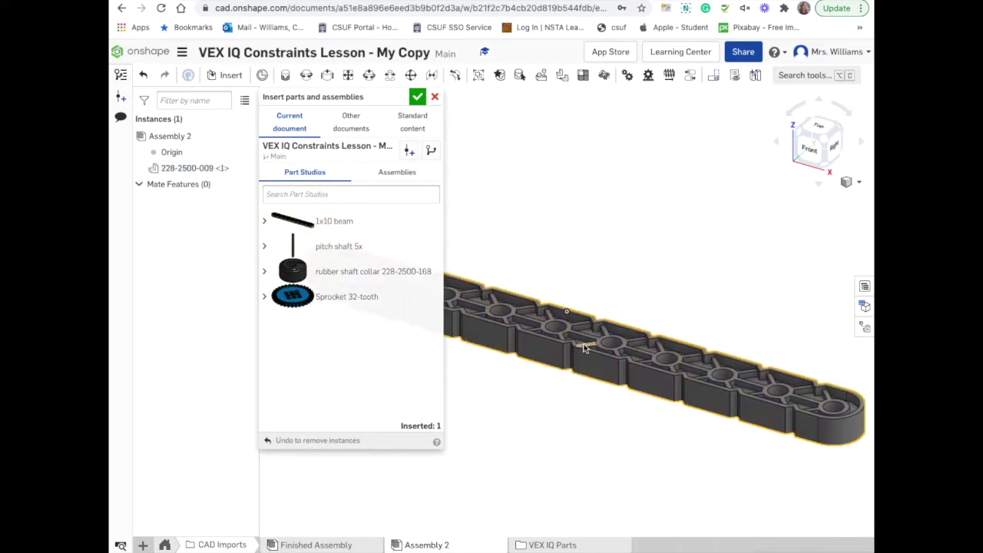
left_click(417, 97)
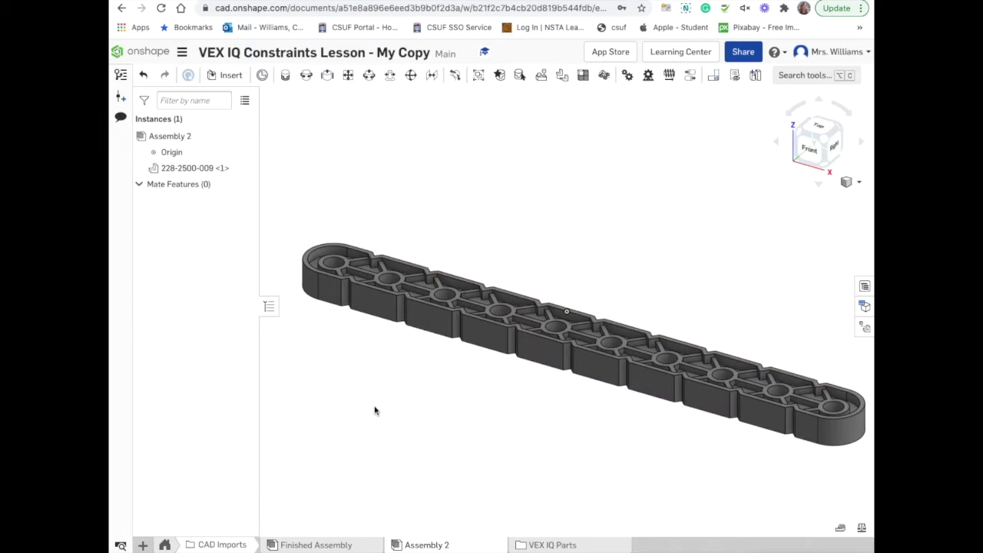
right_click_drag(542, 323, 562, 285)
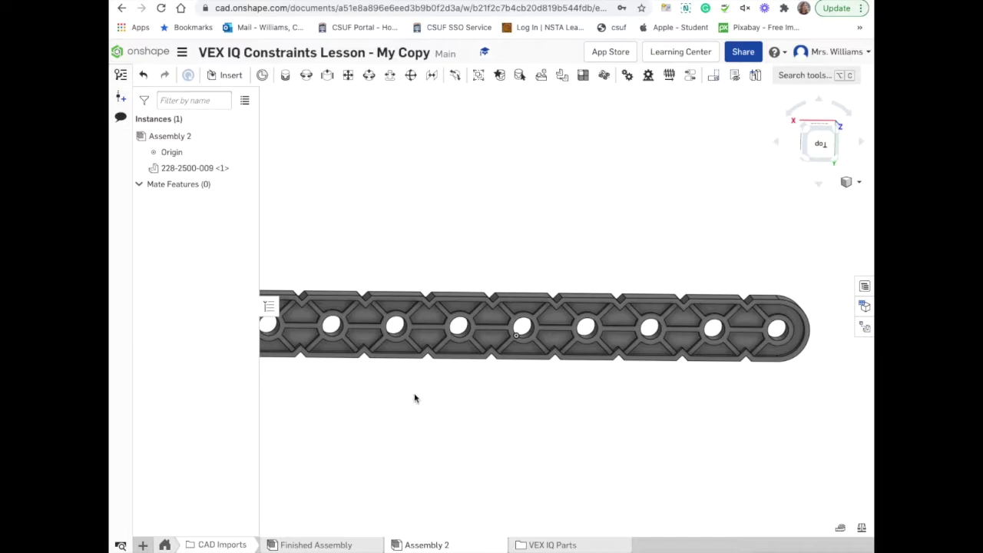
Turn the 1x10 beam about its center so that it lies nearly horizontal in the current view.
scroll(414, 398, "up", 3)
scroll(414, 398, "down", 5)
scroll(415, 398, "down", 1)
right_click_drag(521, 313, 637, 399)
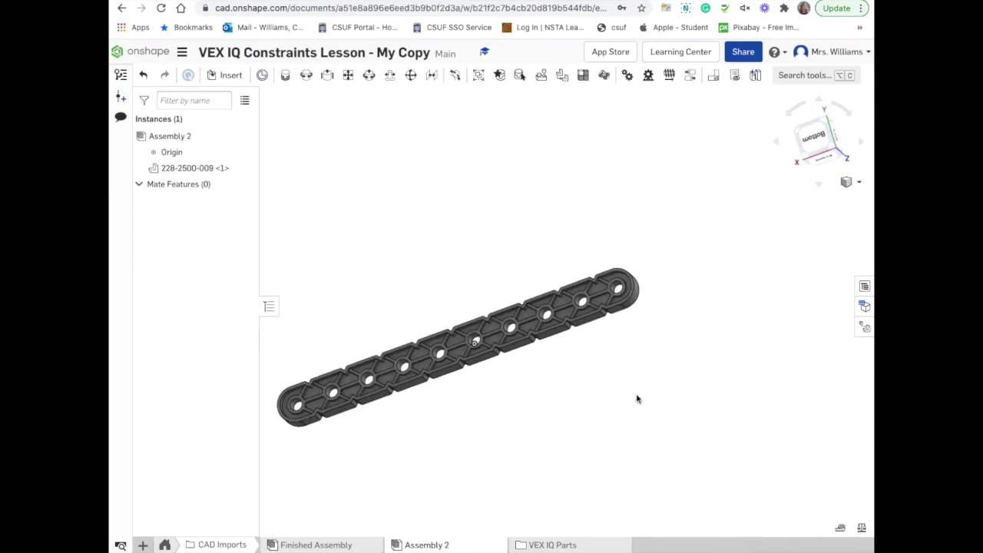
left_click(453, 350)
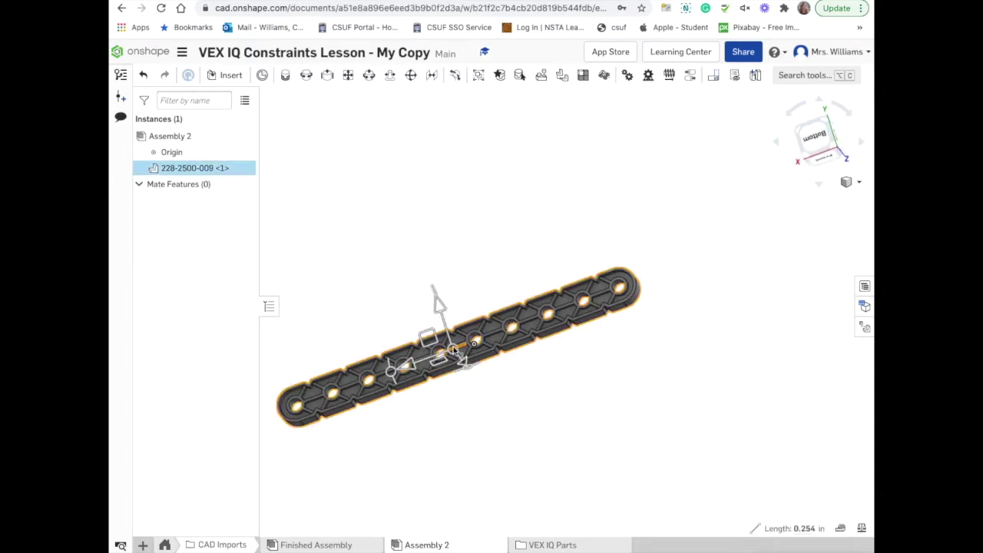
left_click_drag(433, 289, 572, 368)
left_click(656, 300)
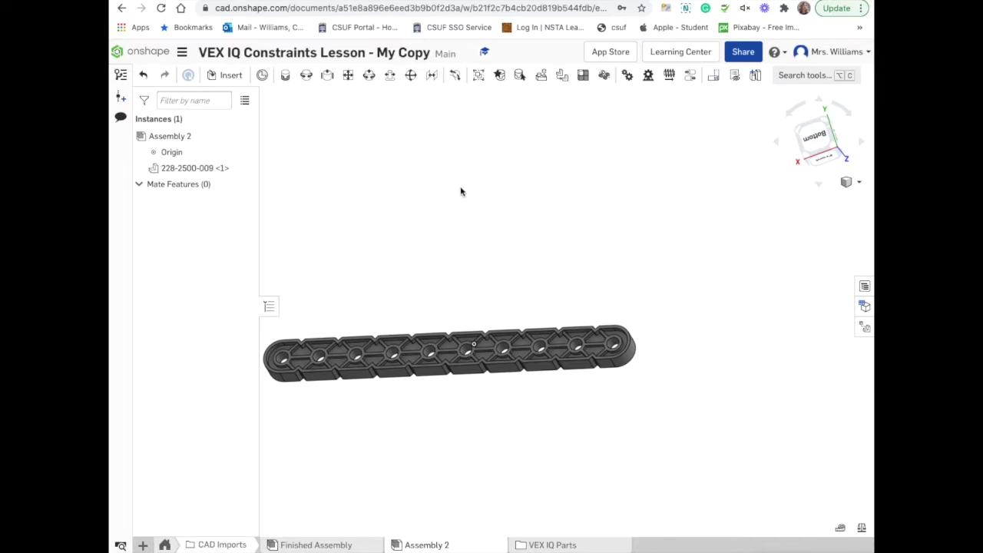
Insert one pitch shaft 5x from the current document's part studios, placed in the empty space above the beam.
left_click(232, 75)
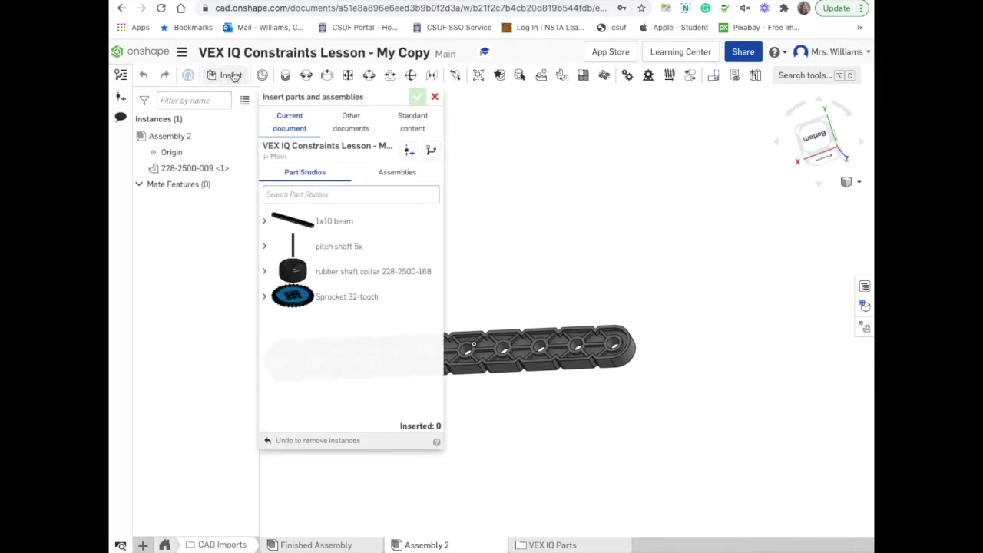
left_click(341, 254)
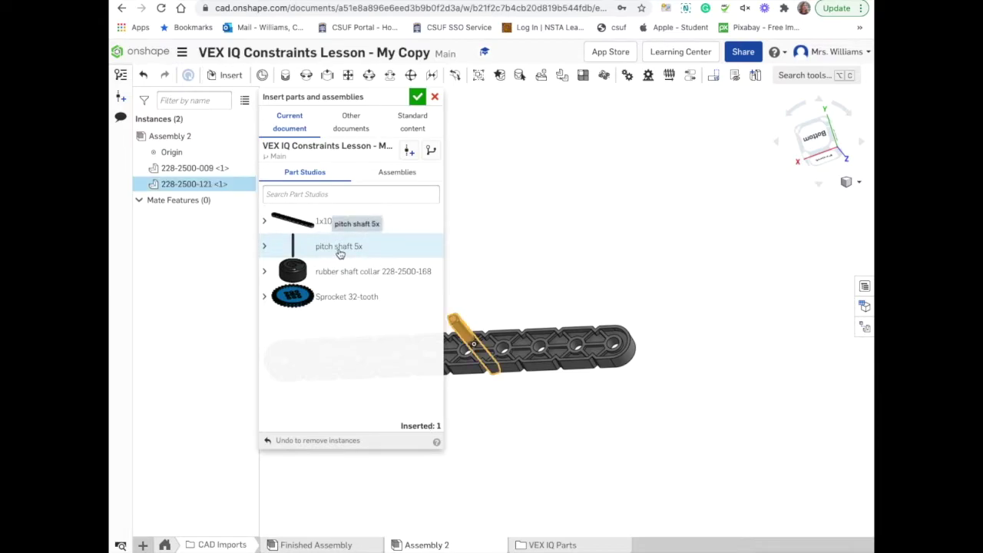
left_click(559, 244)
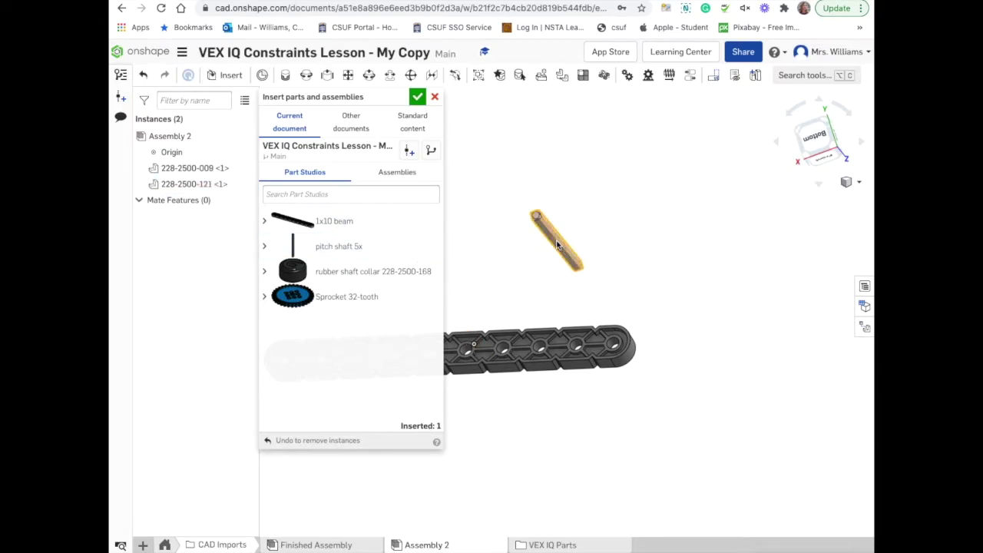
left_click(417, 98)
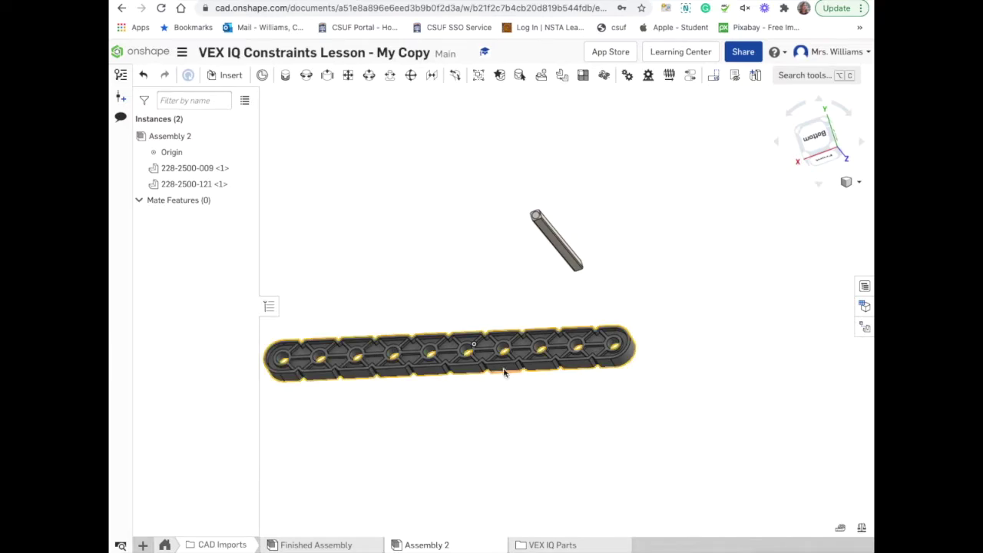
Move the pitch shaft closer to the beam, just above its middle holes.
left_click(556, 243)
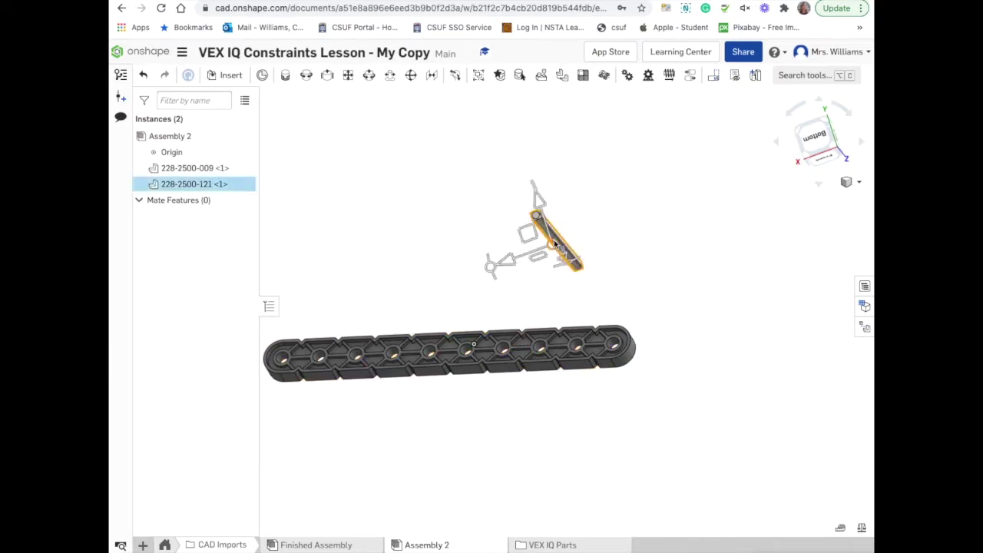
left_click_drag(536, 266, 493, 293, "alt")
left_click_drag(551, 243, 485, 287)
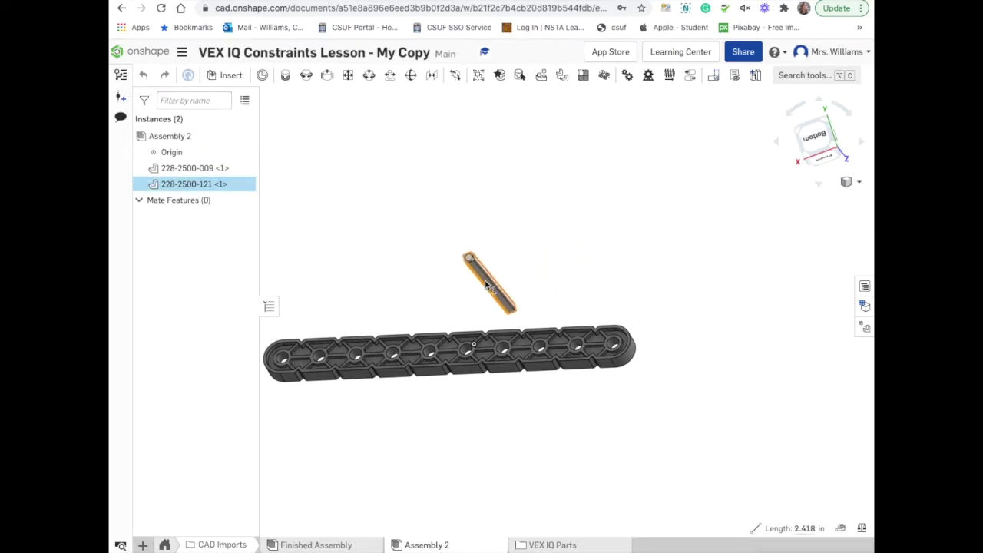
left_click(488, 438)
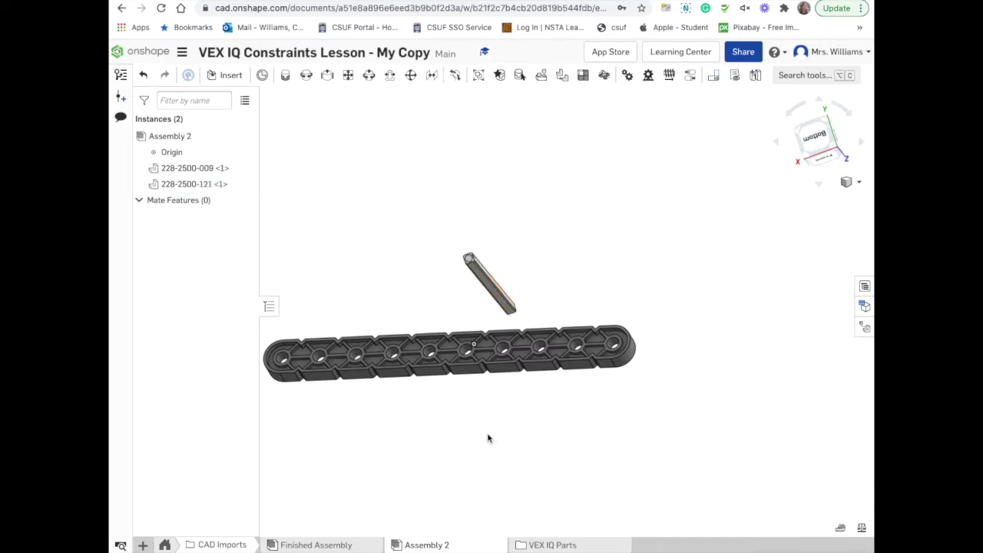
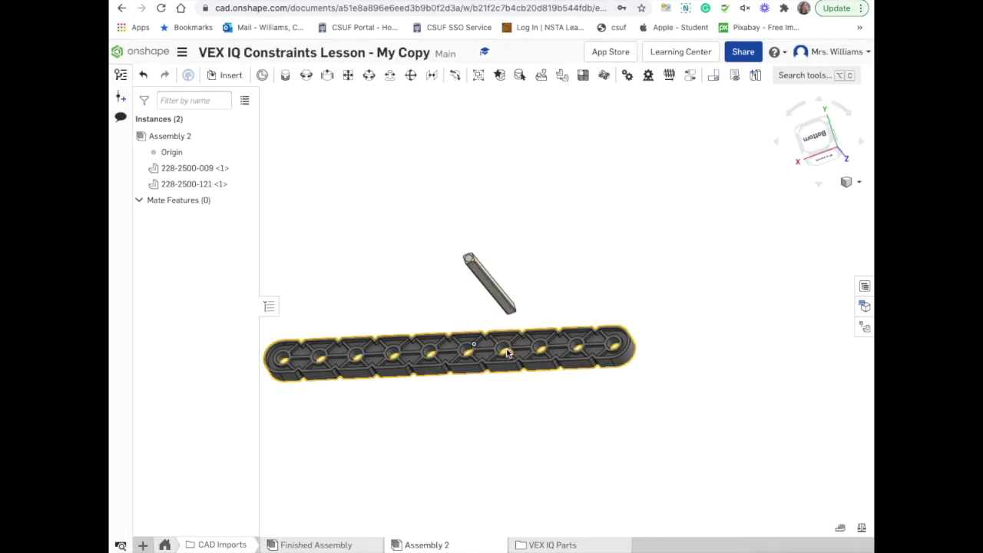
Add a Revolute mate between the center of the shaft's end face and the beam's fourth hole from the end nearest the shaft.
scroll(505, 353, "up", 3)
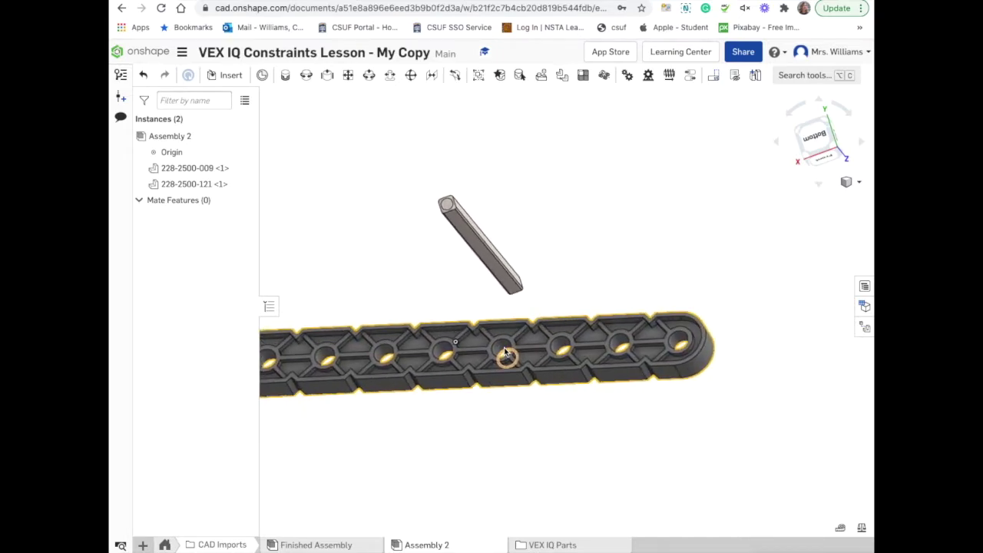
scroll(505, 353, "up", 2)
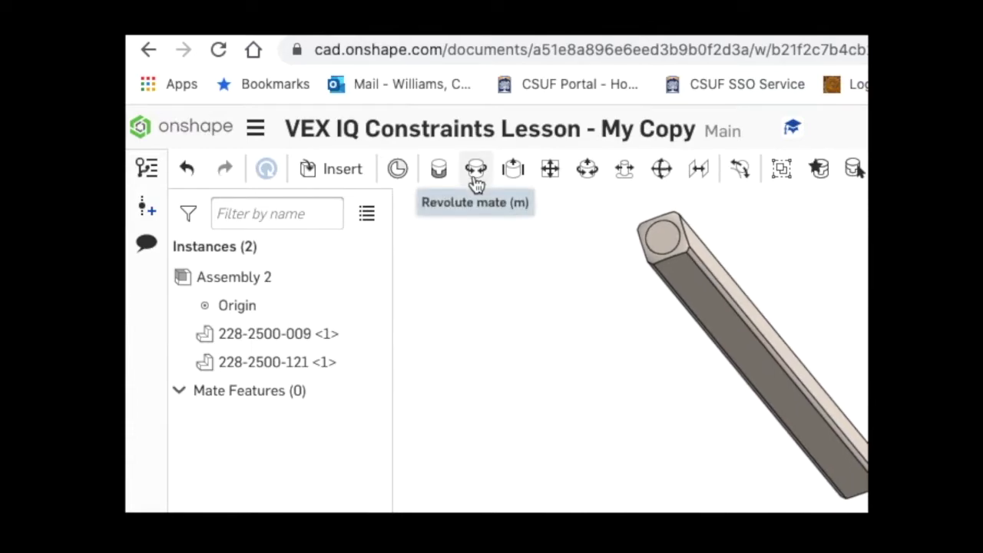
mouse_move(476, 183)
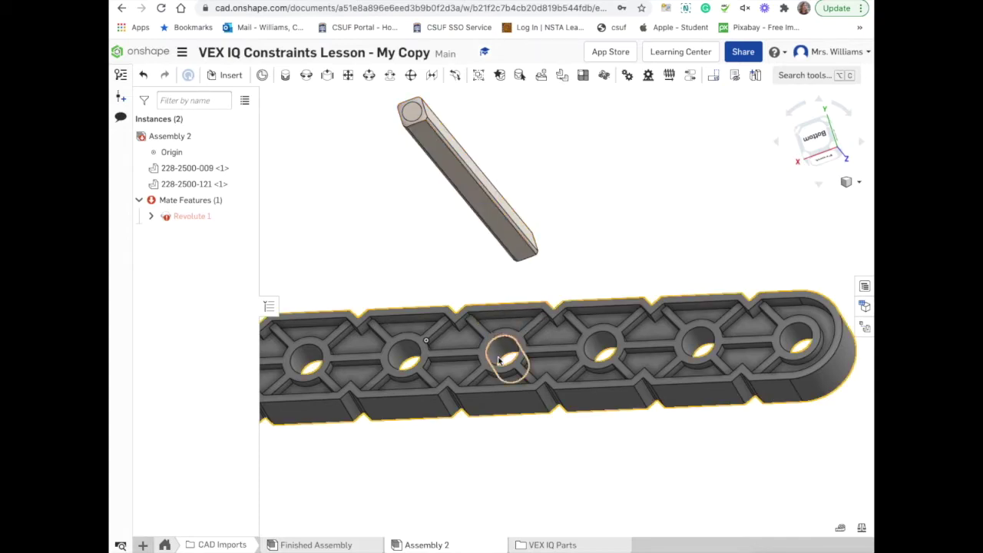
left_click(307, 76)
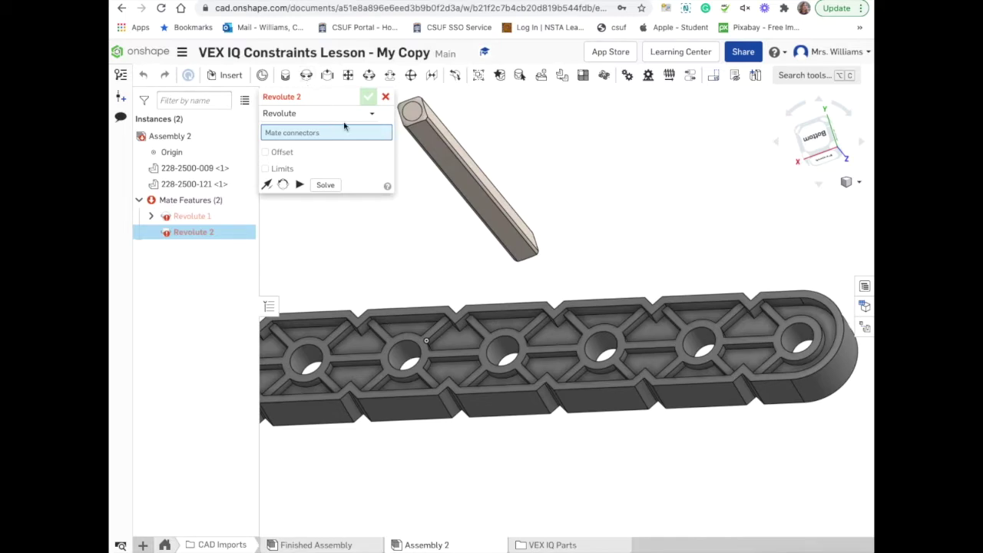
left_click(413, 114)
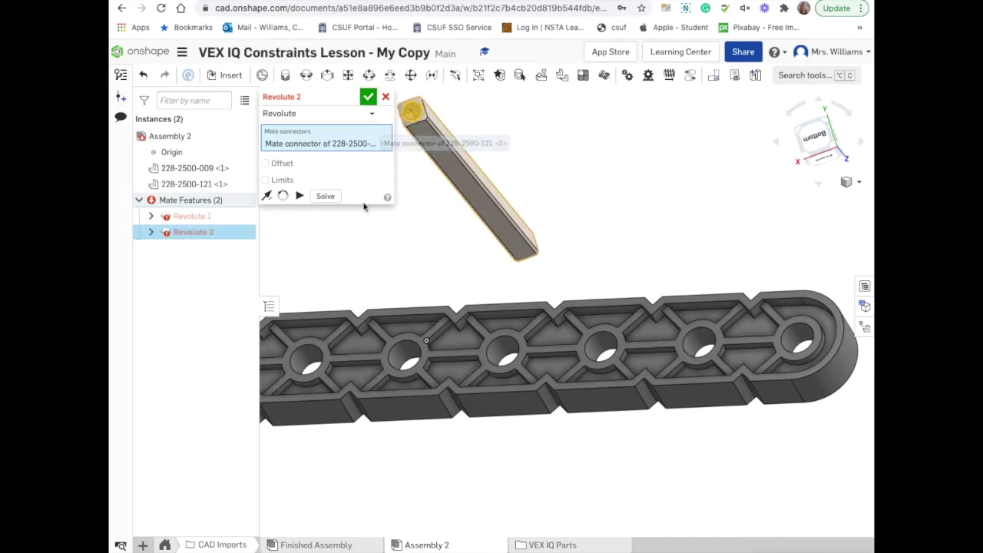
left_click(503, 355)
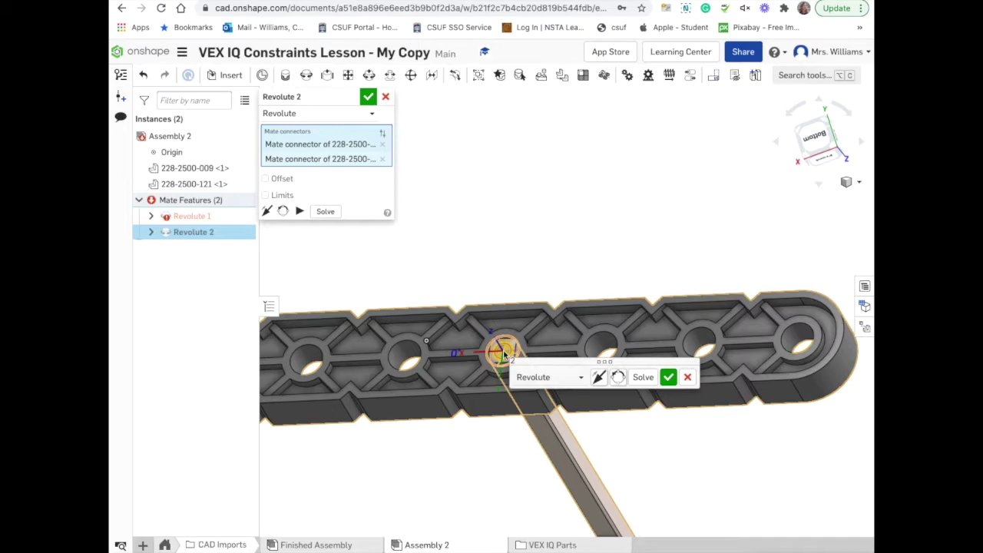
left_click(669, 378)
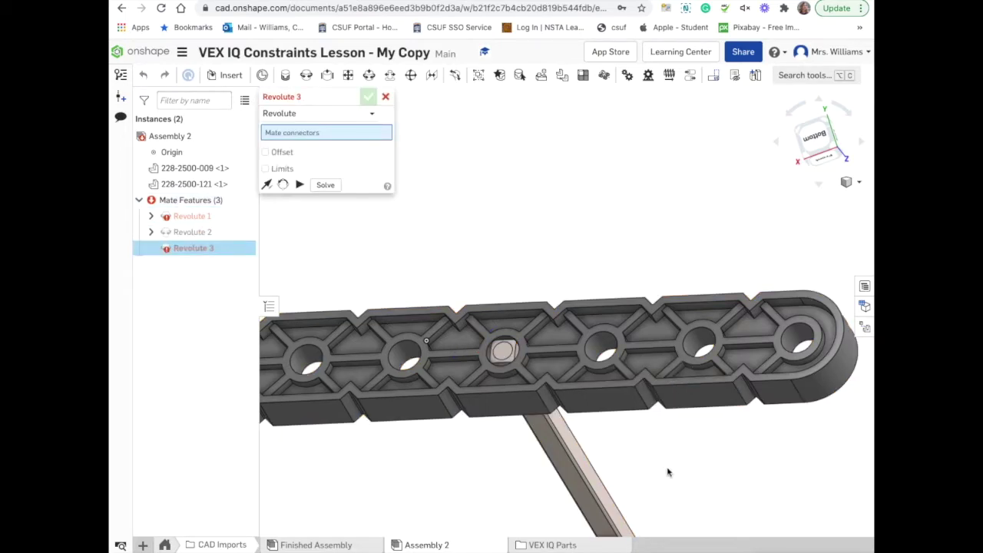
Check how the shaft sits in the beam hole and cancel the extra empty Revolute mate.
scroll(627, 435, "down", 4)
scroll(625, 435, "down", 5)
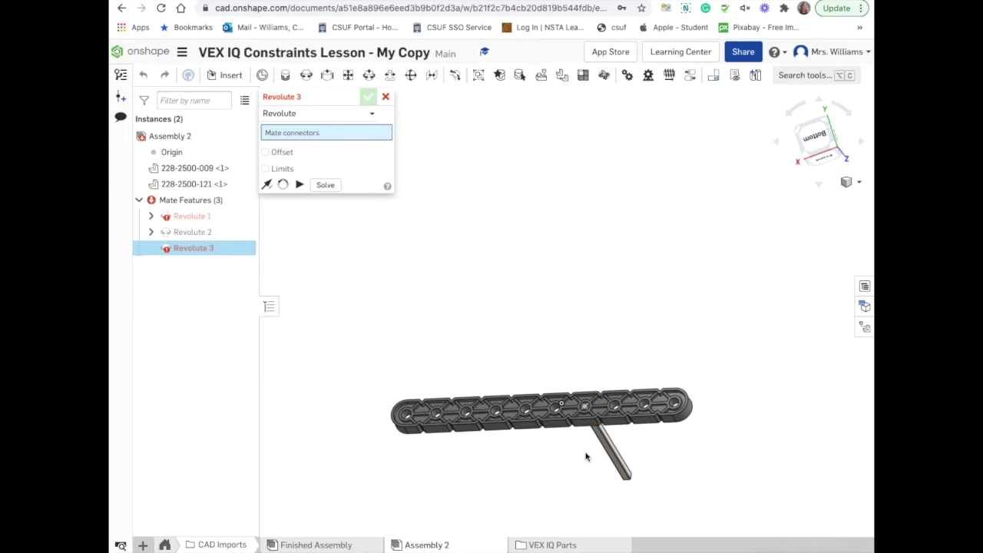
scroll(588, 465, "up", 5)
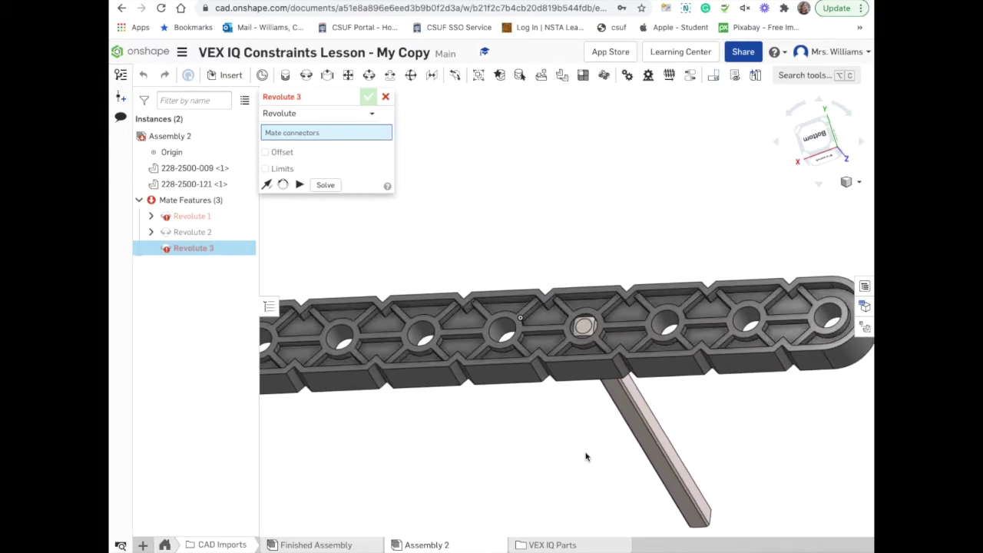
scroll(587, 457, "down", 6)
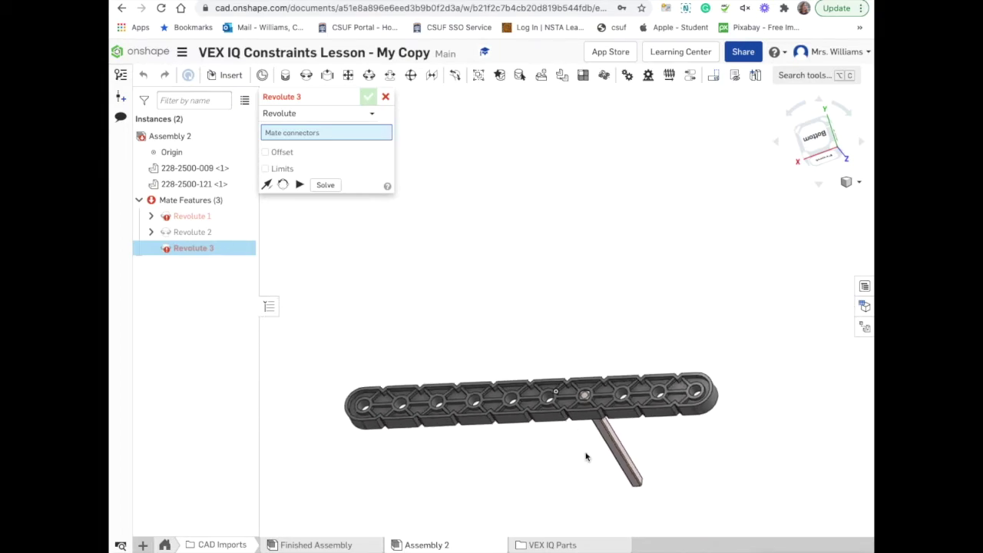
scroll(589, 249, "up", 3)
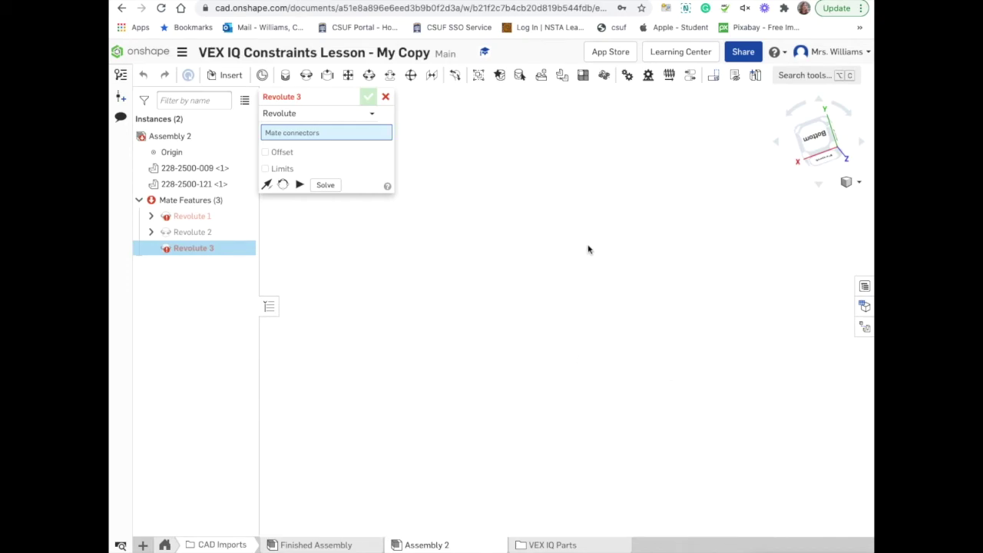
scroll(589, 249, "down", 3)
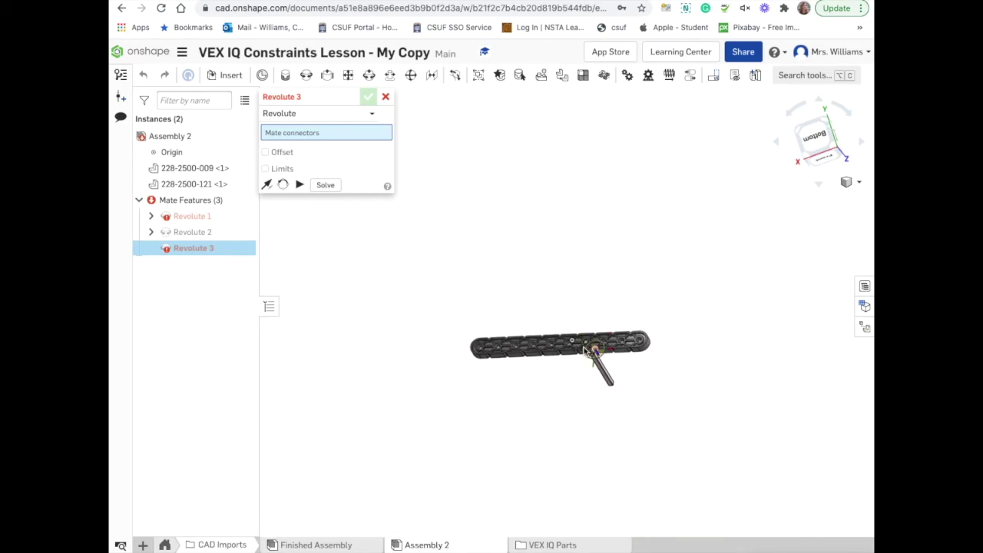
scroll(582, 352, "up", 5)
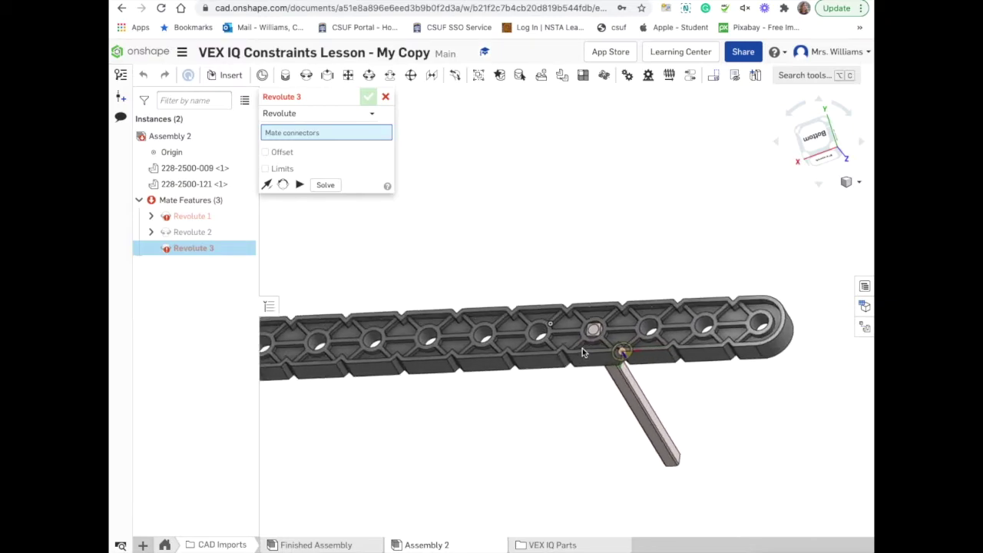
scroll(582, 351, "up", 1)
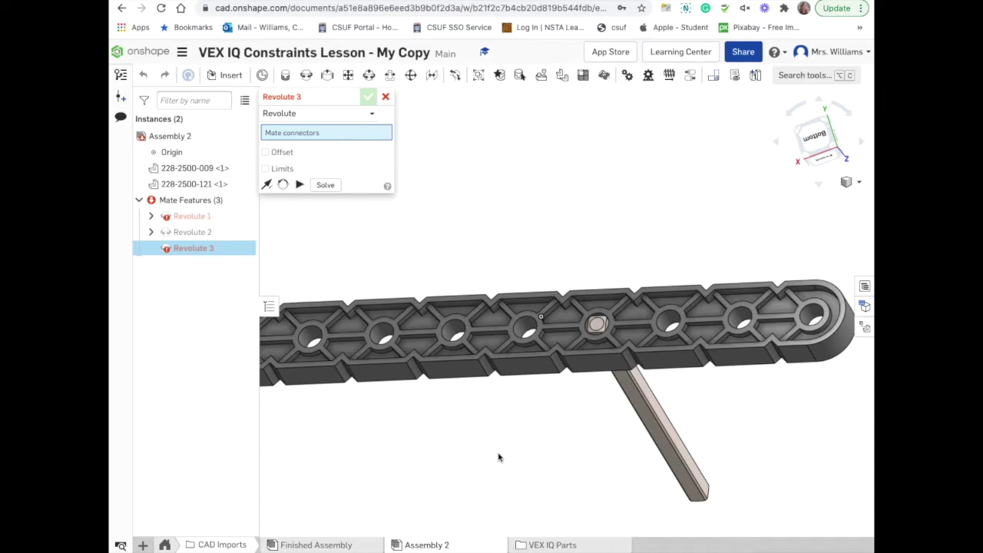
left_click(300, 188)
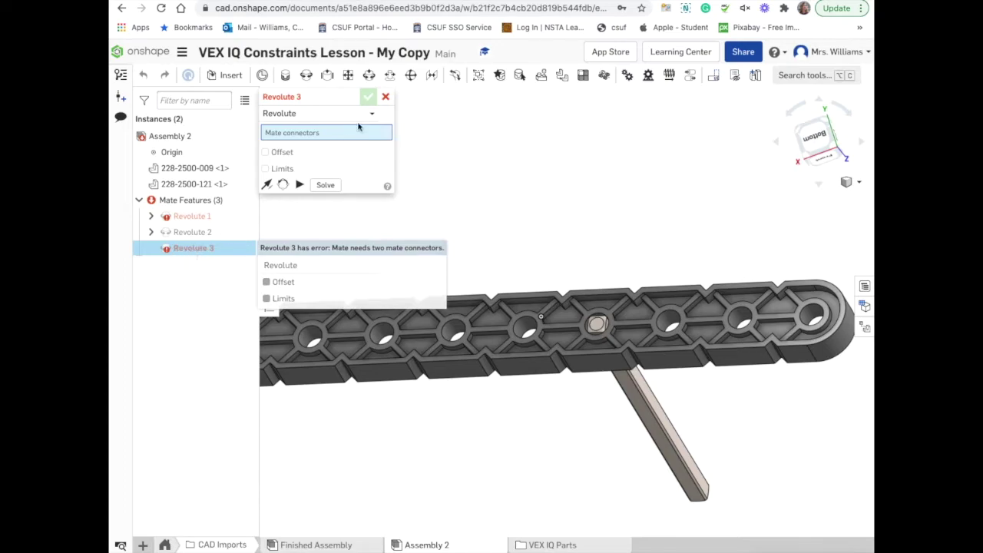
left_click(386, 97)
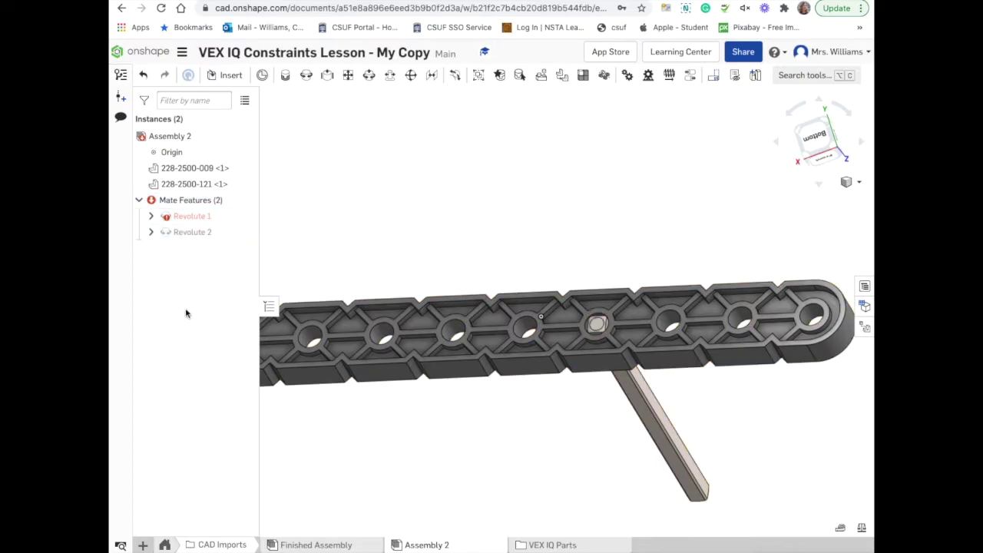
right_click(192, 187)
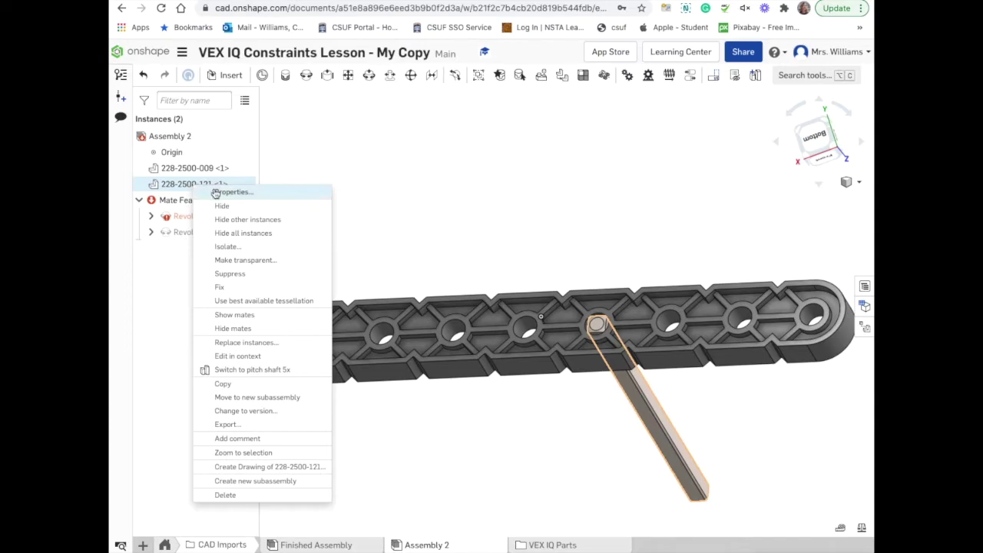
left_click(223, 194)
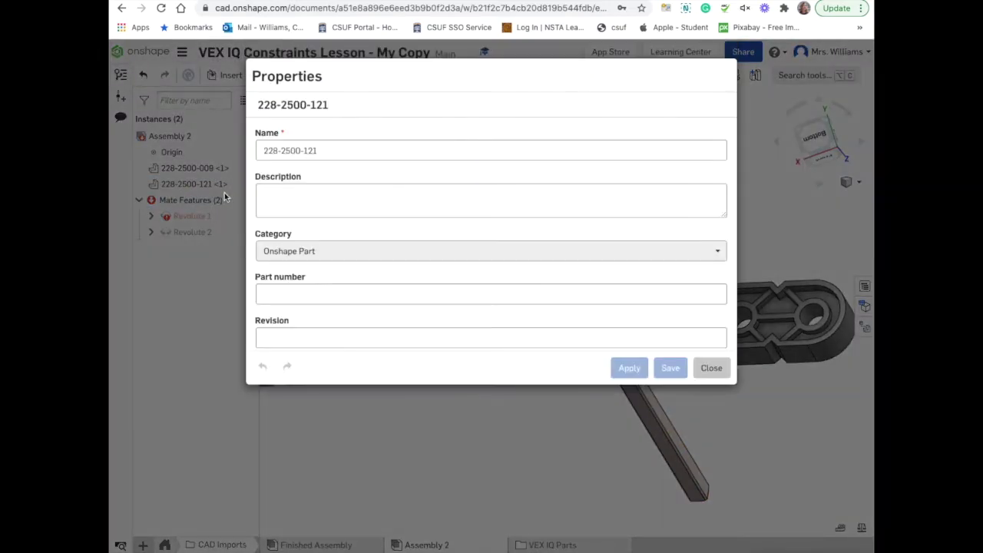
left_click_drag(346, 151, 246, 158)
key("BackSpace")
type("driv")
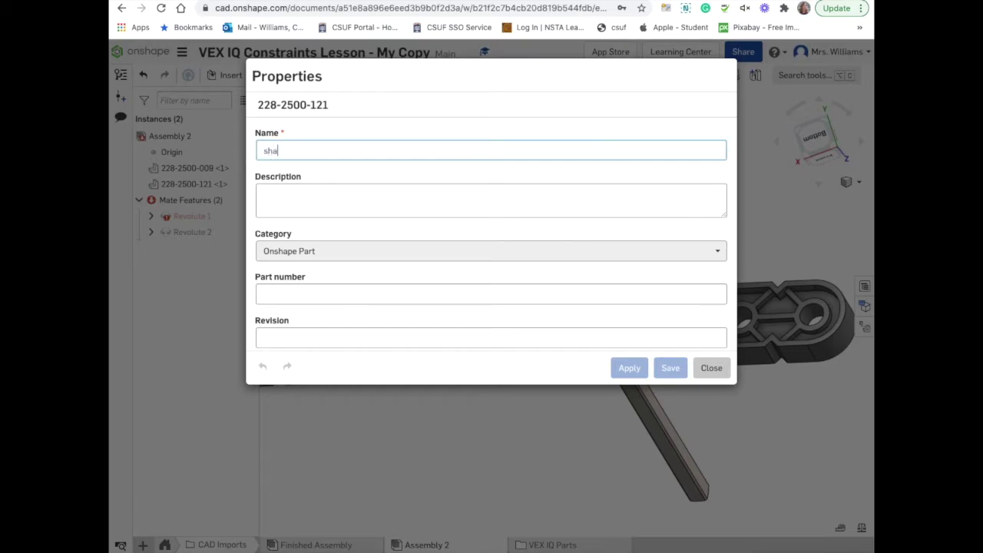
key("BackSpace")
key("BackSpace")
key("BackSpace")
key("BackSpace")
type("drive shaft")
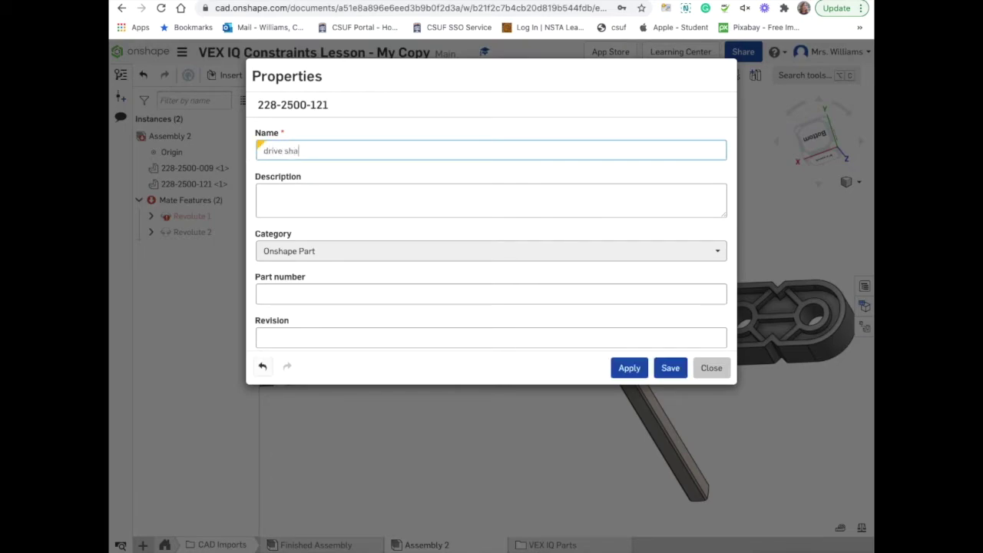
left_click(630, 369)
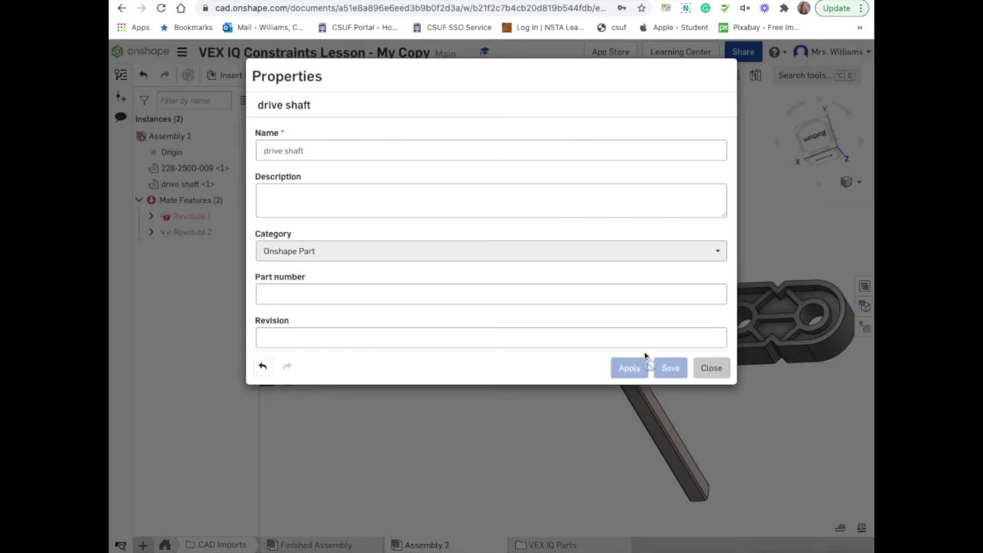
left_click(720, 369)
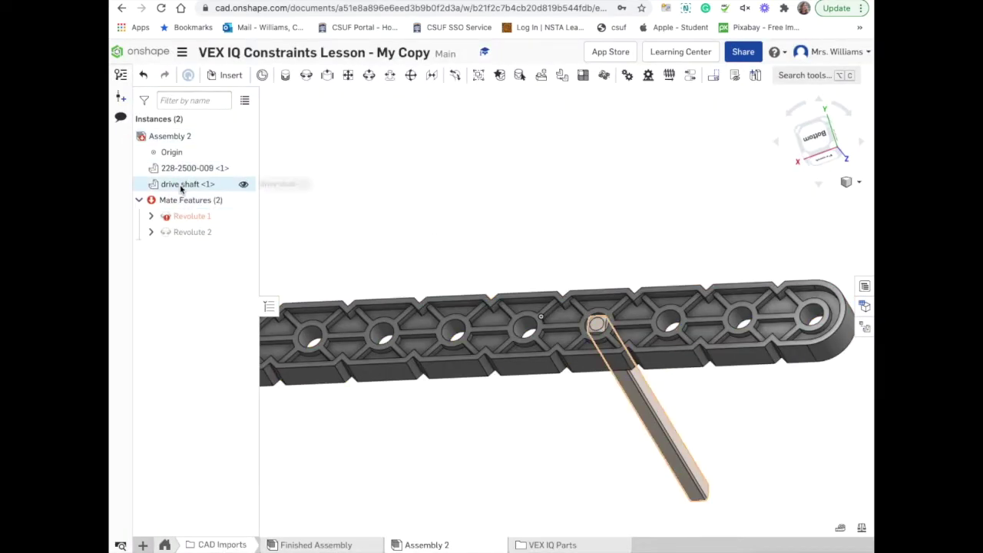
right_click(204, 172)
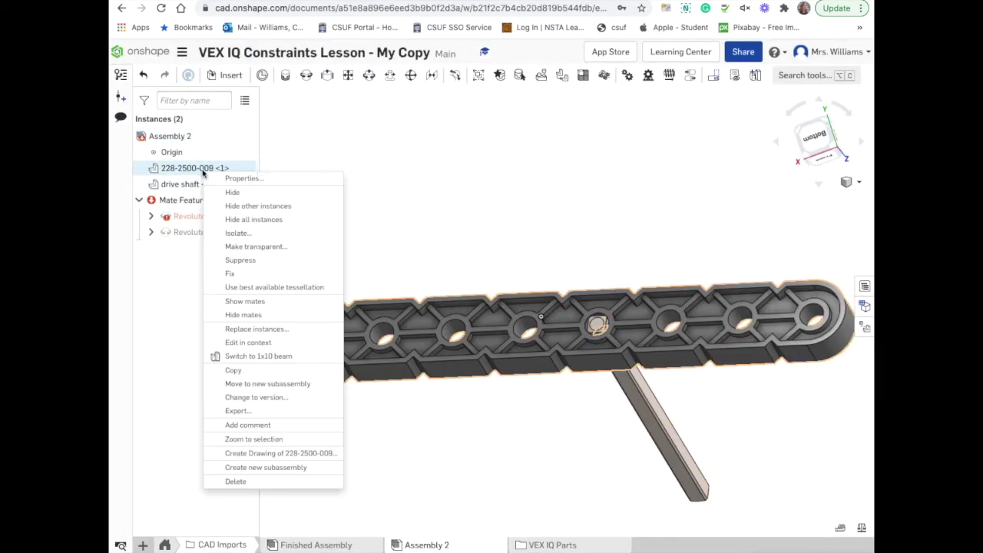
left_click(236, 179)
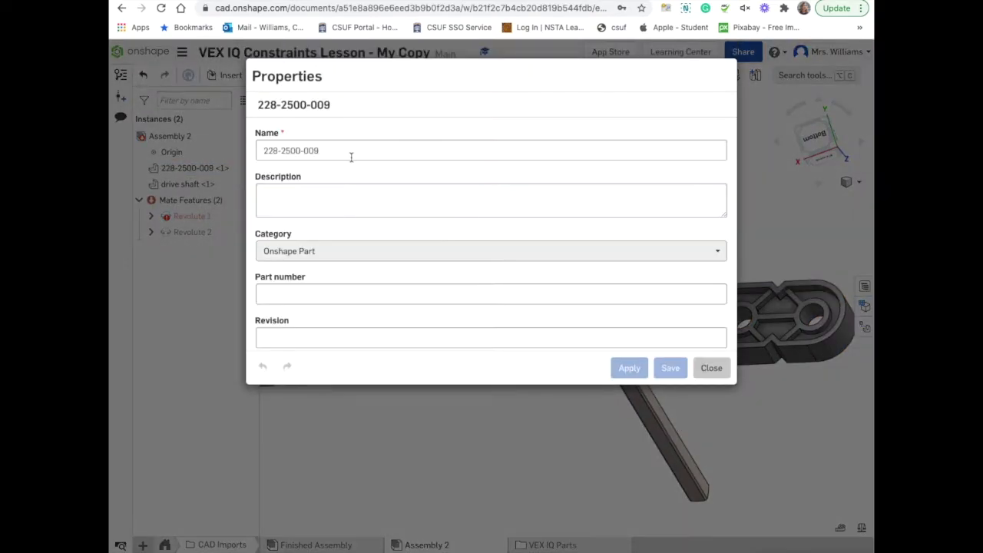
triple_click(340, 152)
key("BackSpace")
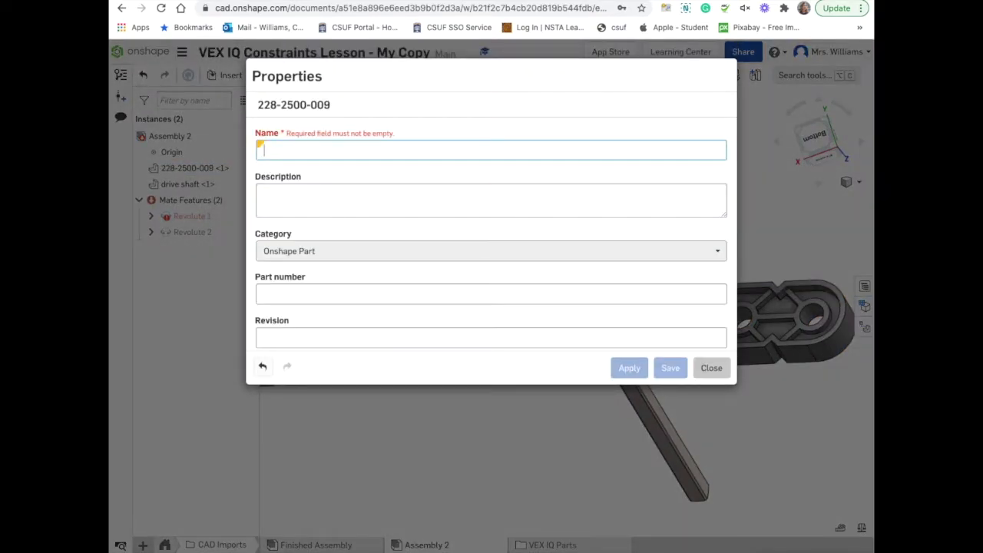
type("1 x 10 beam")
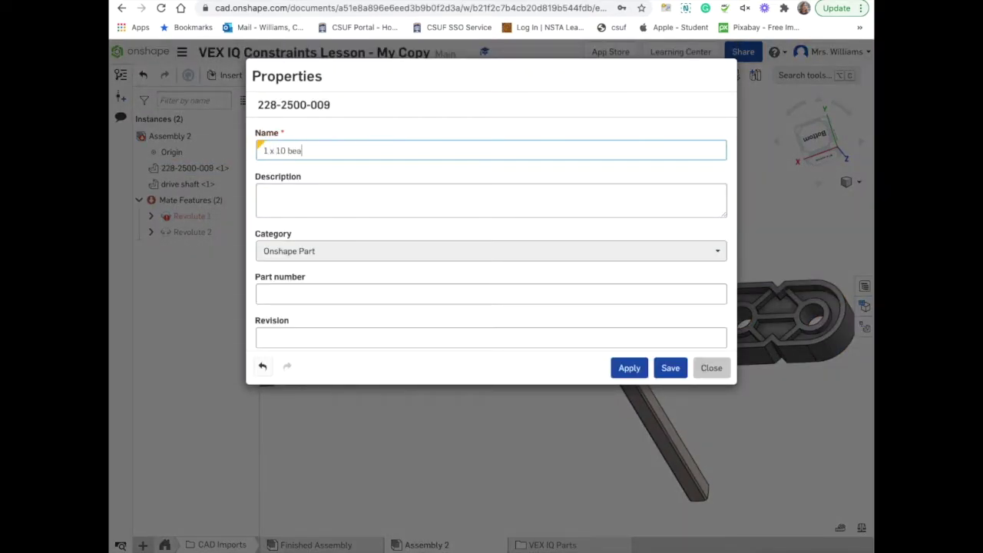
left_click(668, 374)
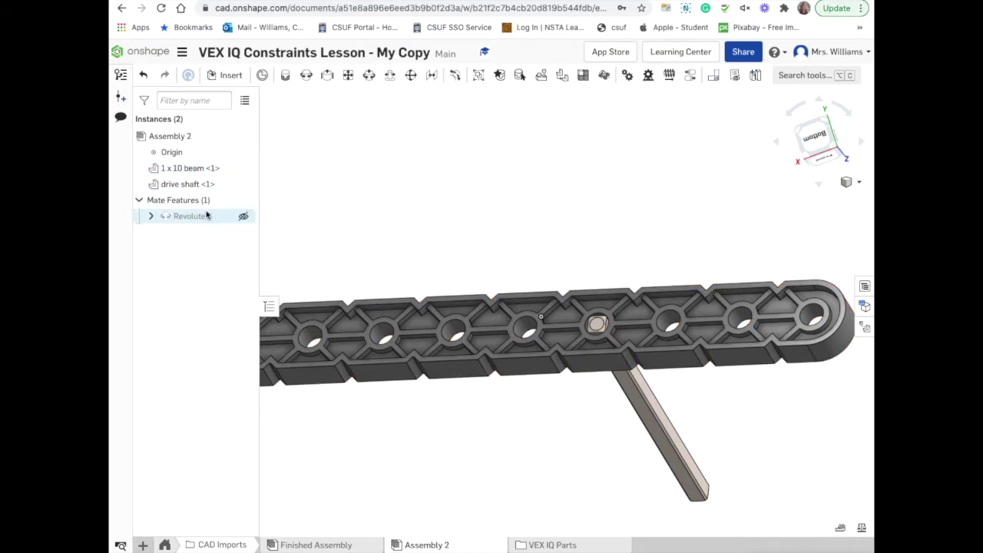
Open the Revolute mate between the shaft and the beam, preview its motion, and close it without changes.
mouse_move(197, 217)
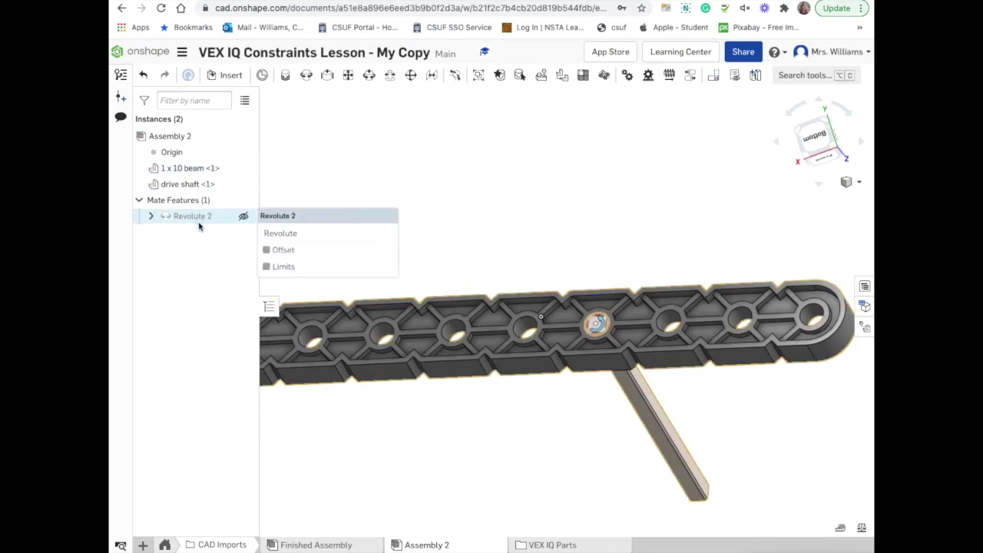
right_click(200, 219)
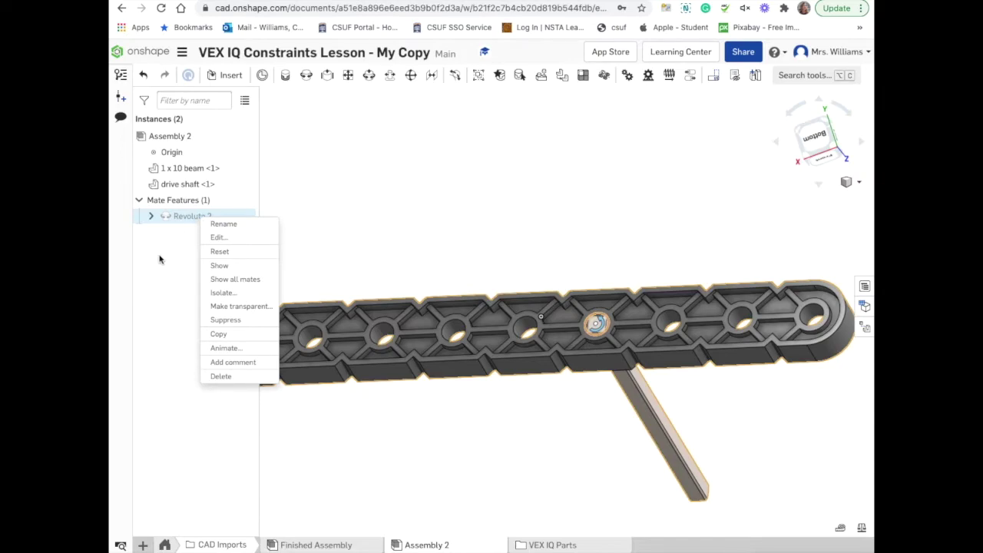
left_click(219, 237)
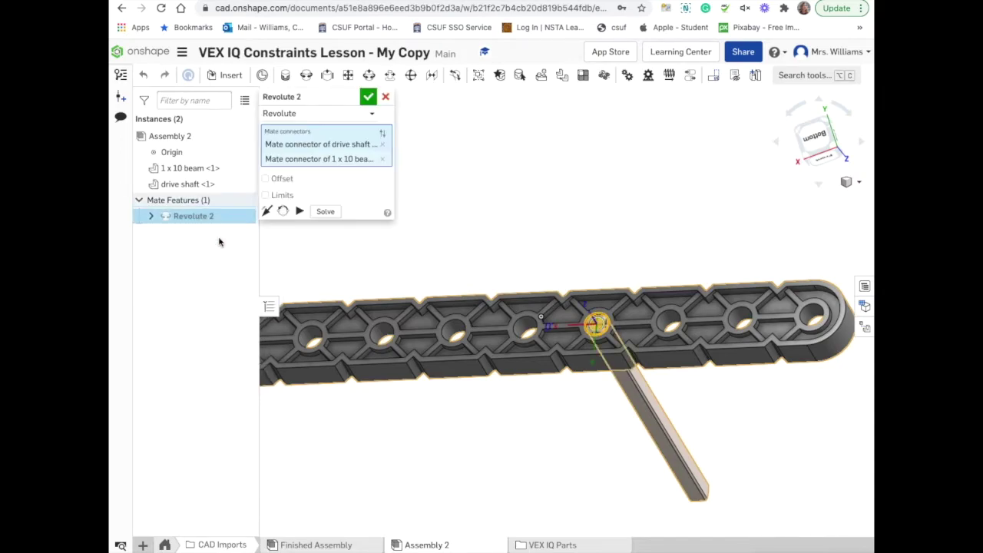
left_click(300, 212)
left_click(387, 97)
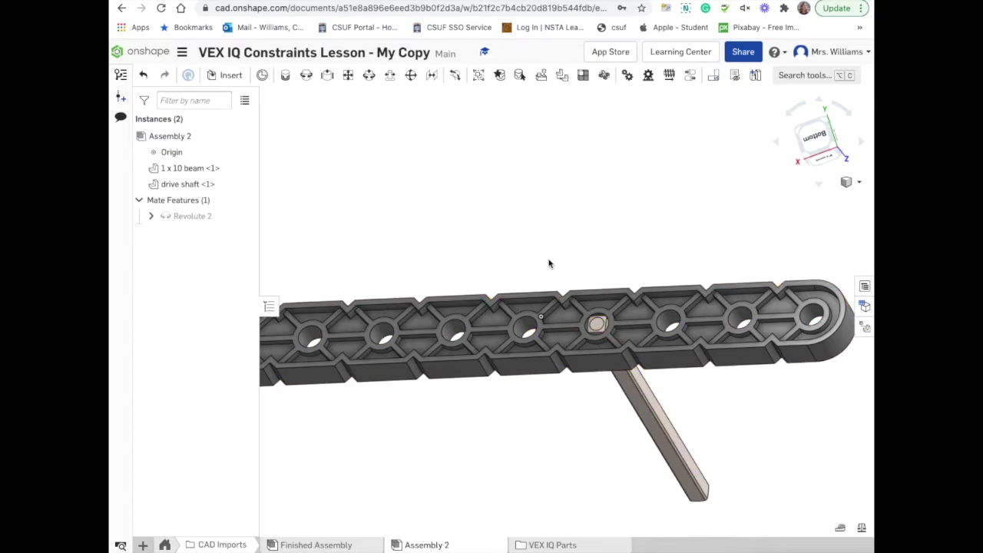
Edit the Revolute mate between the drive shaft and the beam to add a Z offset of 1 in.
right_click(225, 218)
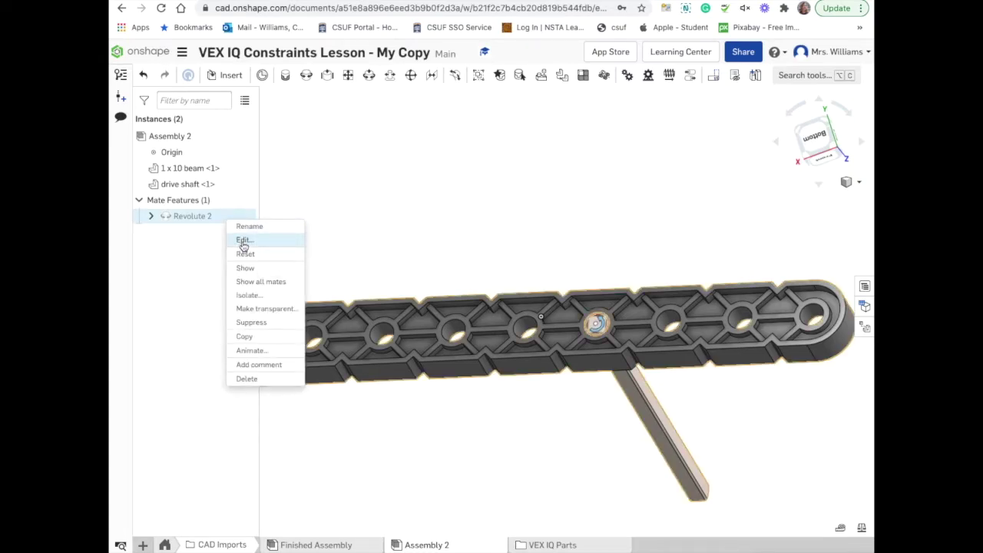
left_click(243, 240)
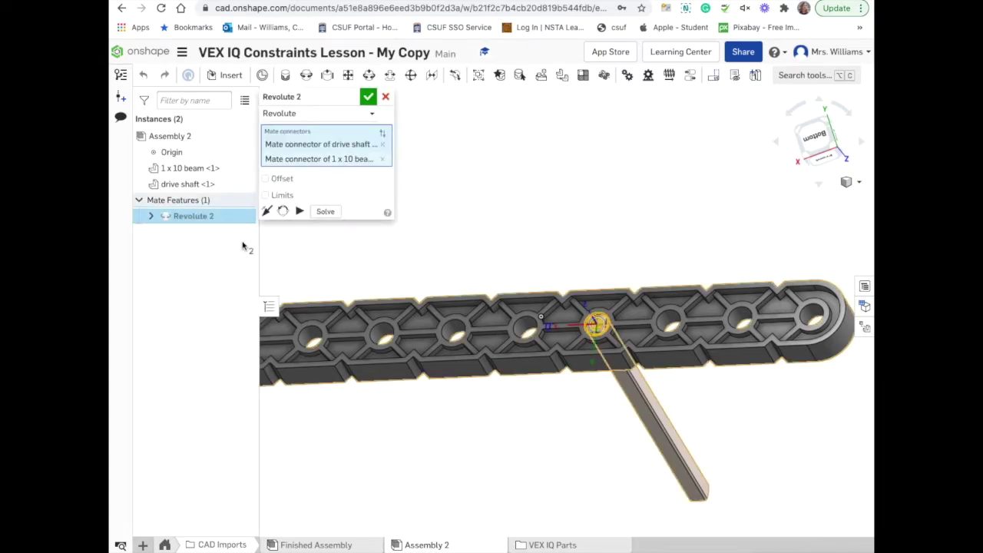
left_click(265, 178)
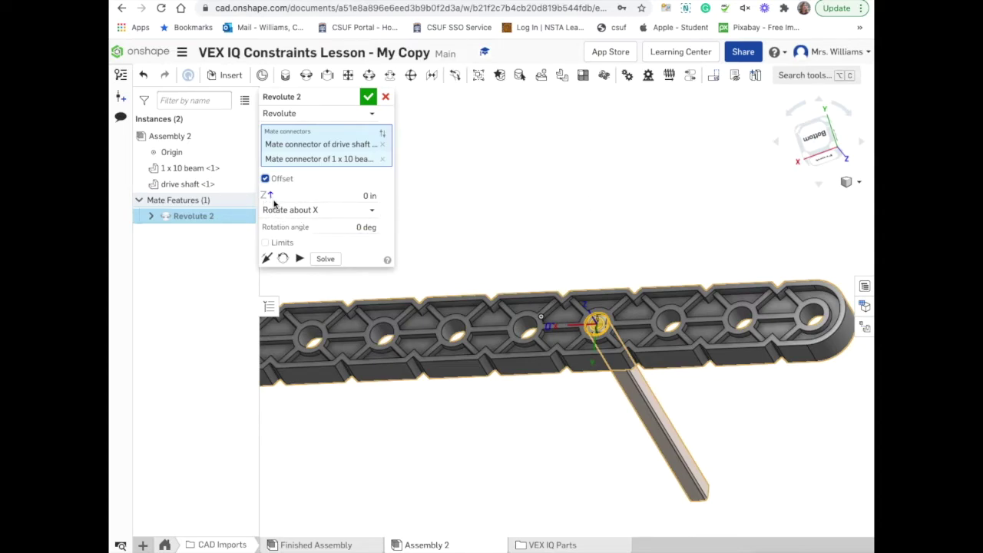
double_click(370, 196)
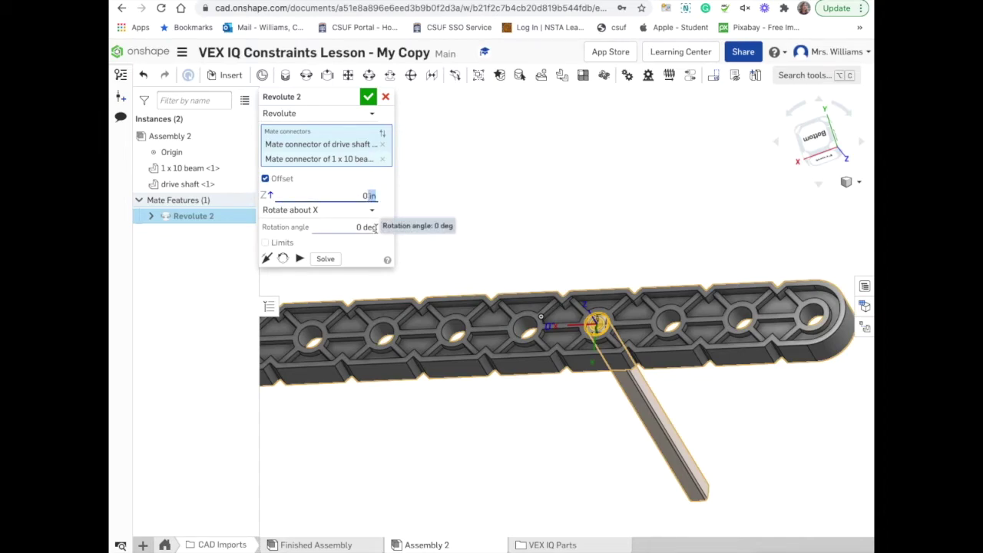
key("Return")
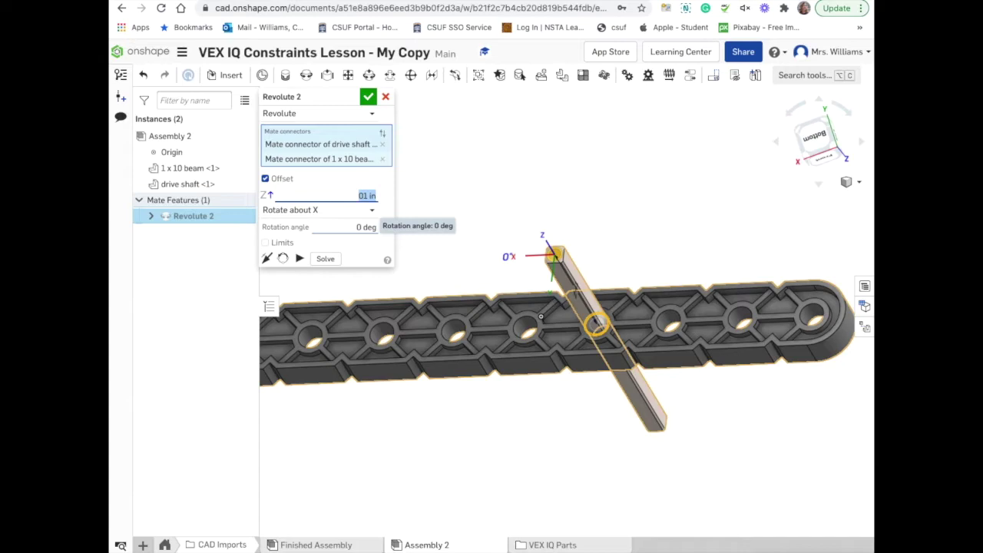
left_click(367, 97)
right_click_drag(746, 228, 812, 309)
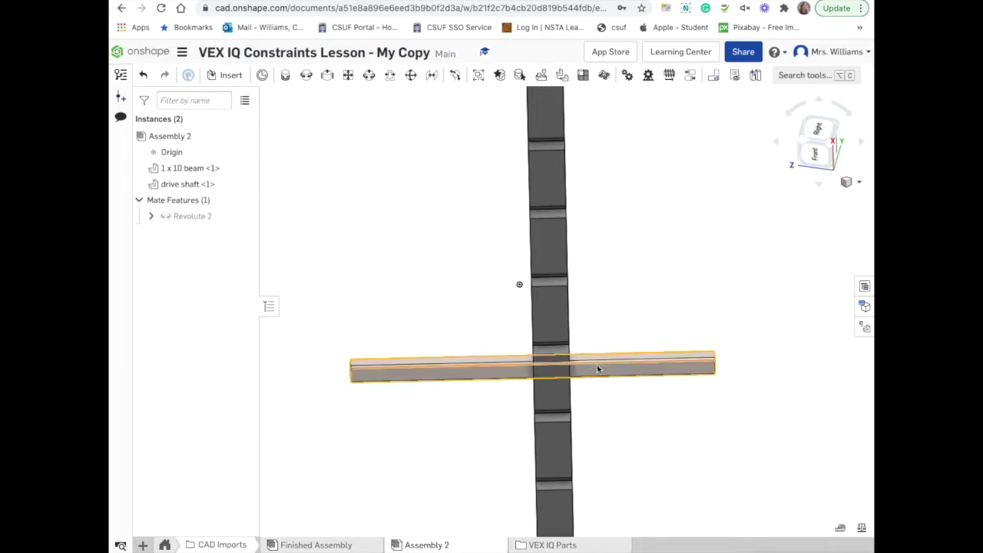
right_click_drag(748, 366, 626, 306)
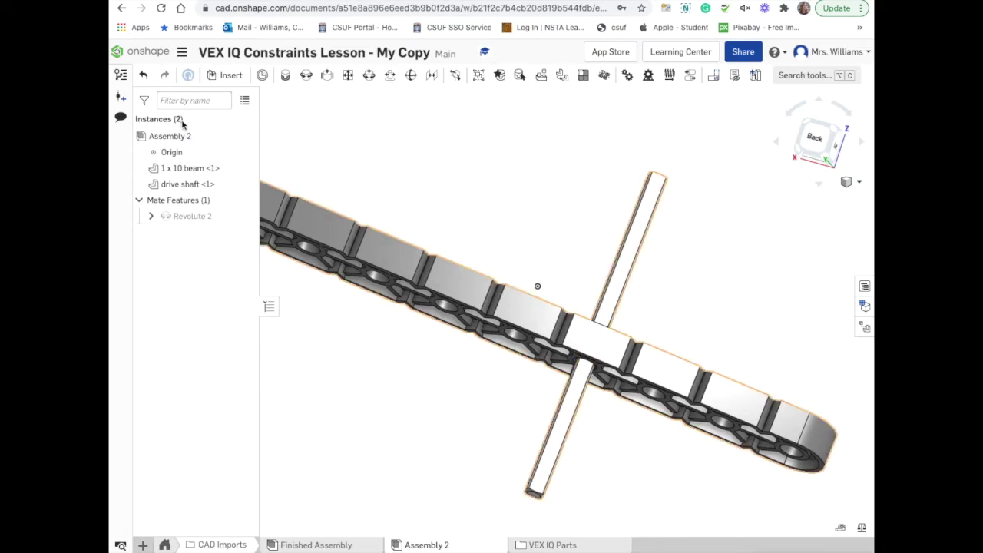
Insert one Sprocket 32-tooth from the current document's part studios near the end of the drive shaft.
left_click(228, 76)
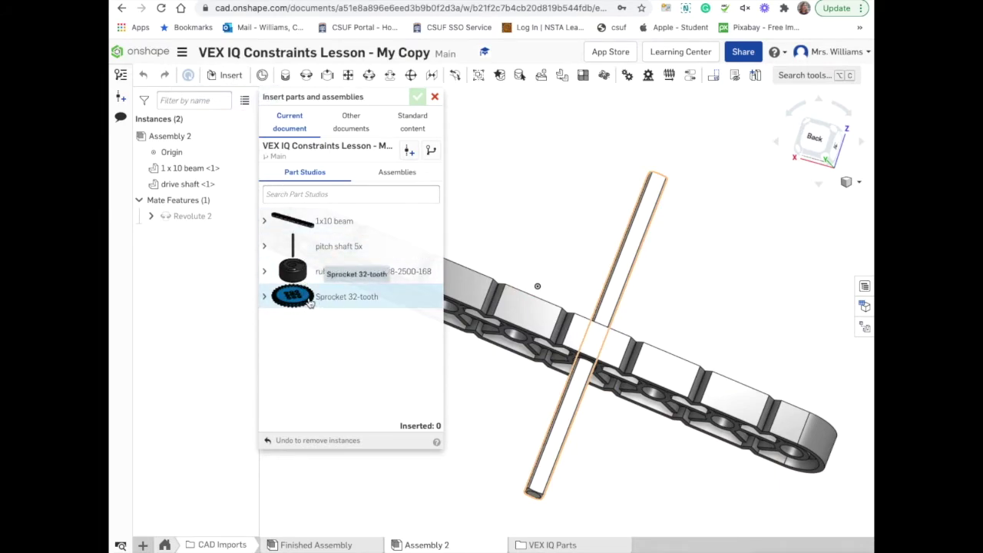
left_click(333, 298)
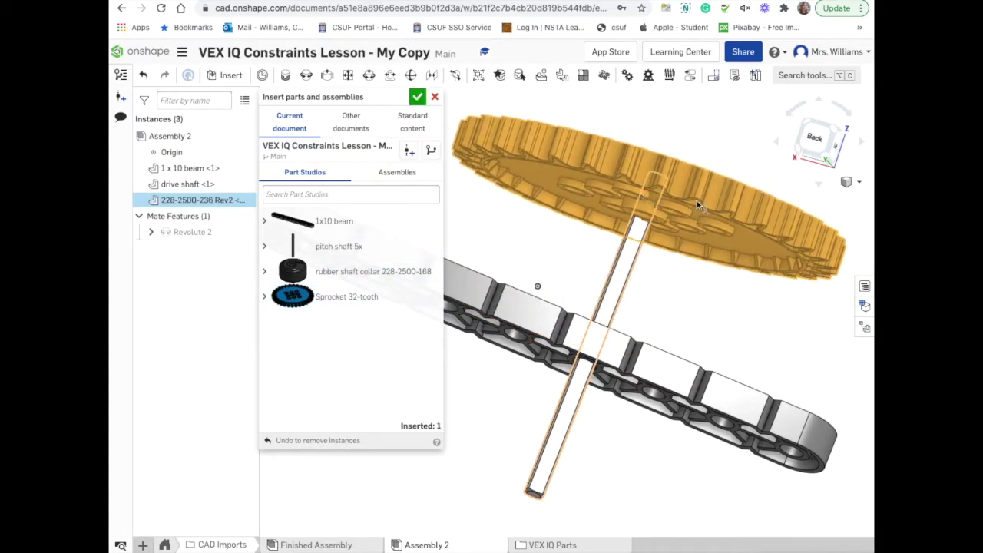
left_click(695, 179)
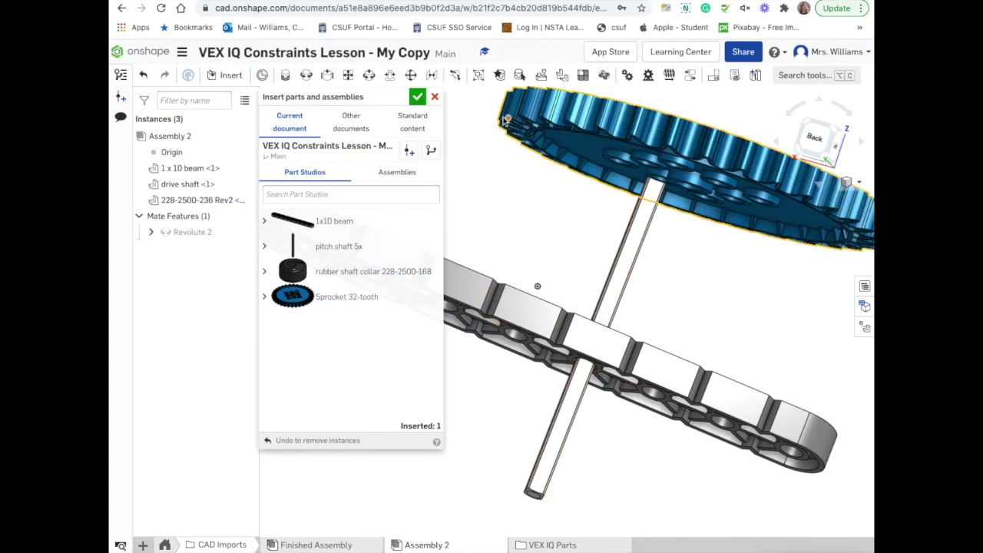
left_click(417, 98)
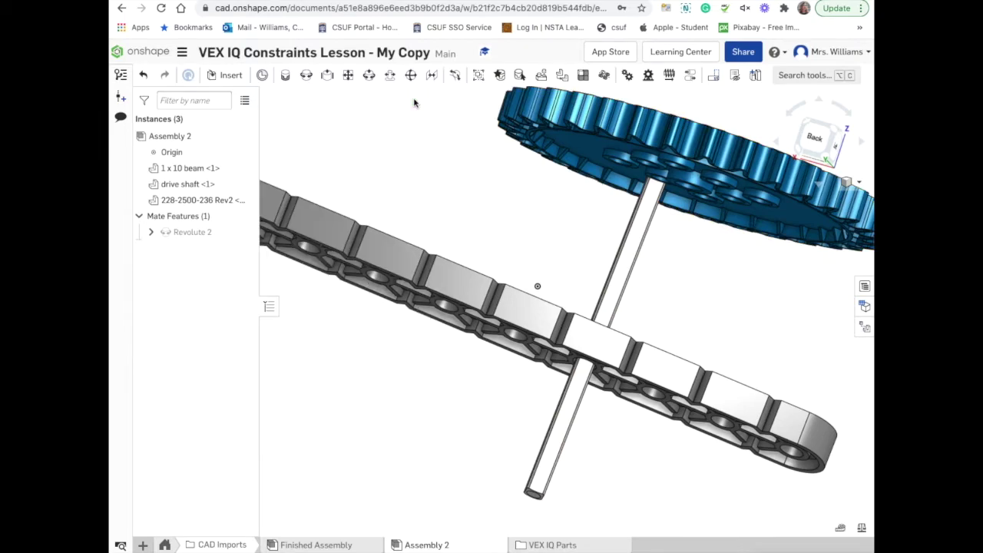
Move the sprocket away from the beam and drive shaft so that it sits clear of both.
right_click_drag(406, 390, 553, 307)
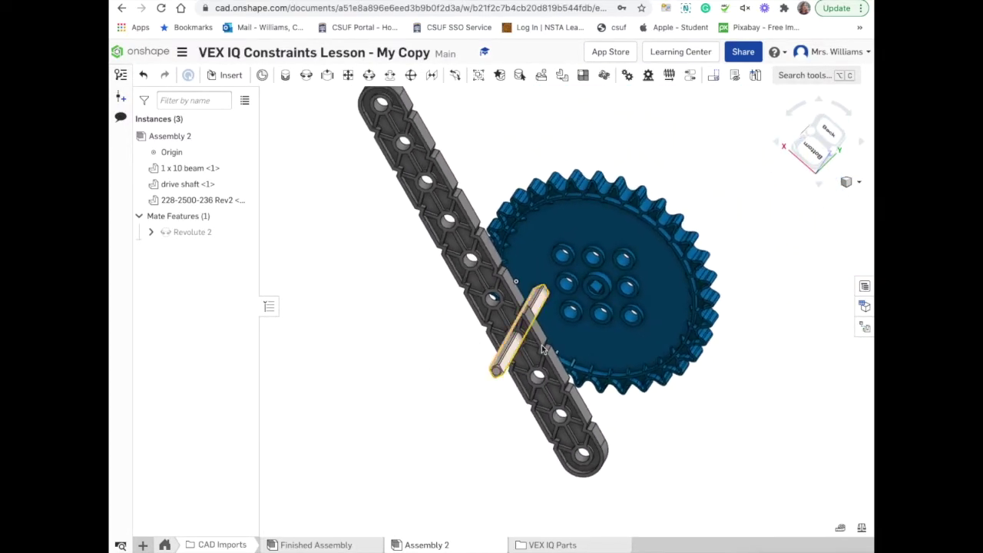
left_click(666, 270)
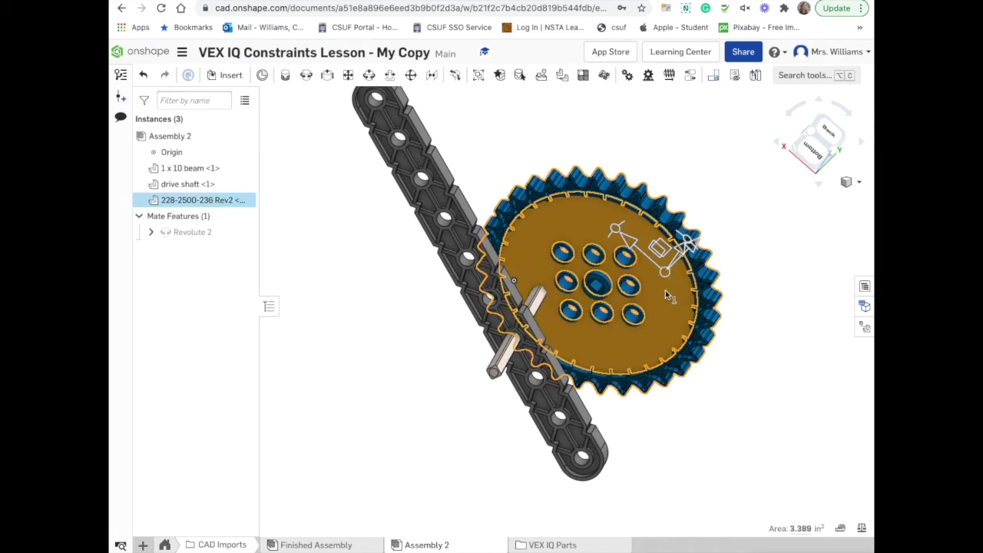
left_click_drag(669, 281, 730, 265)
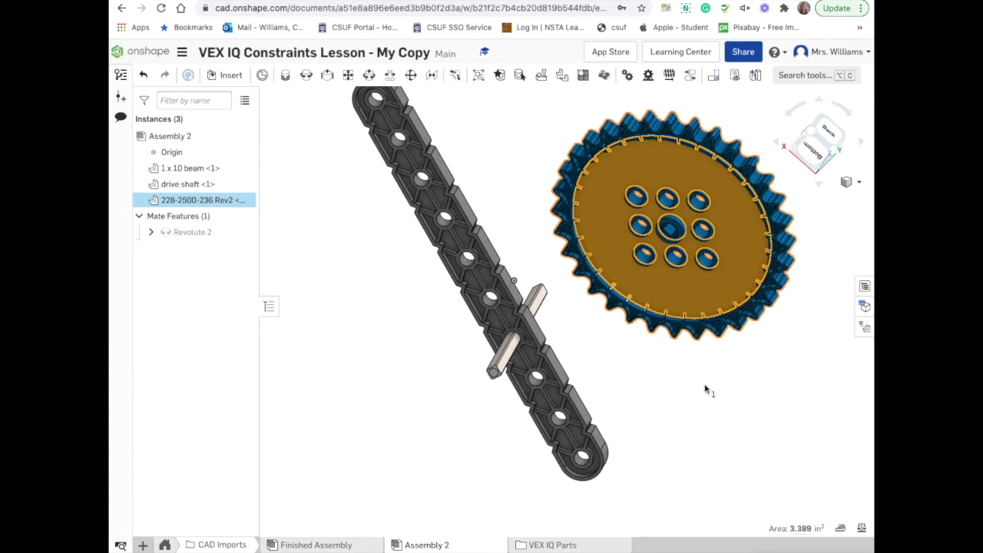
left_click(669, 391)
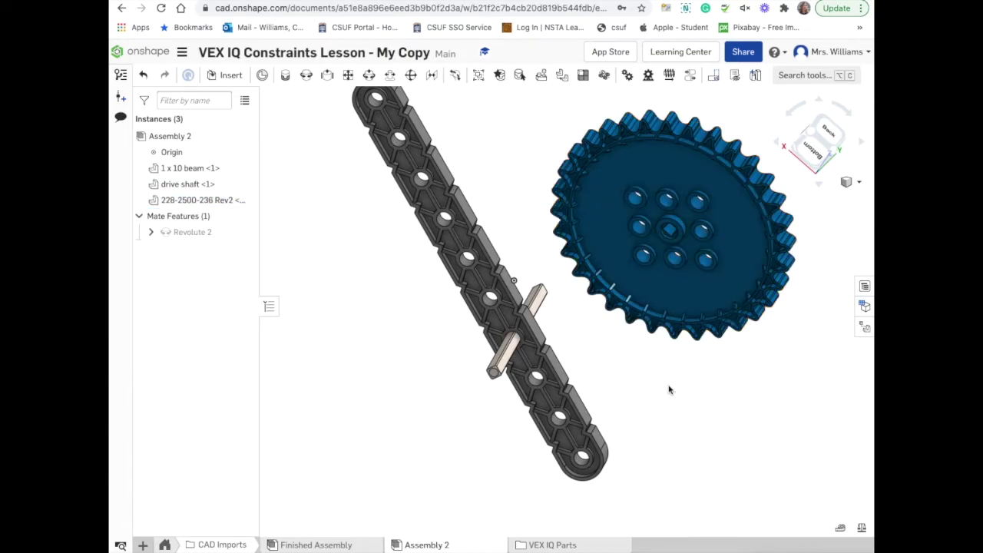
Start a Fastened mate and pick the center of the sprocket's square middle hole as the first mate connector.
right_click_drag(670, 390, 604, 478)
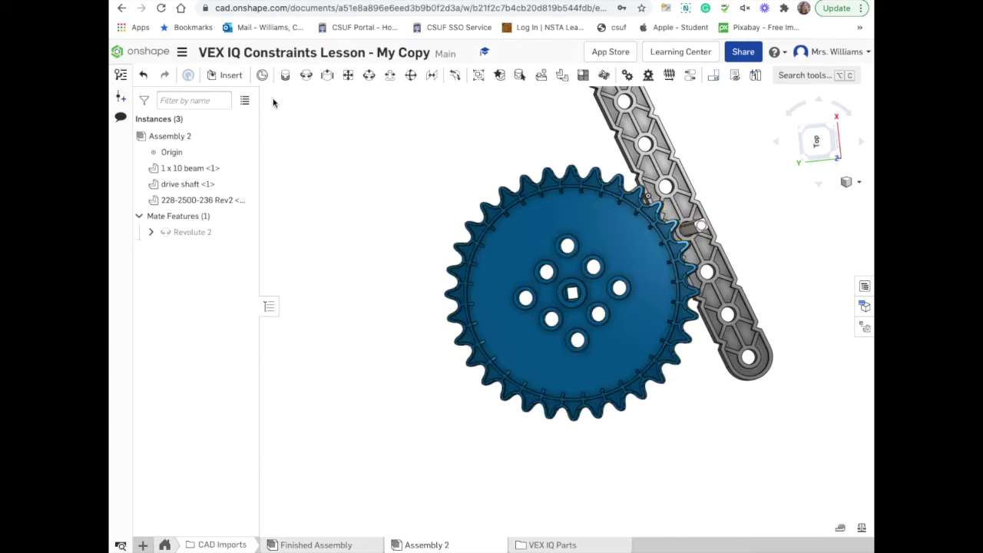
left_click(285, 77)
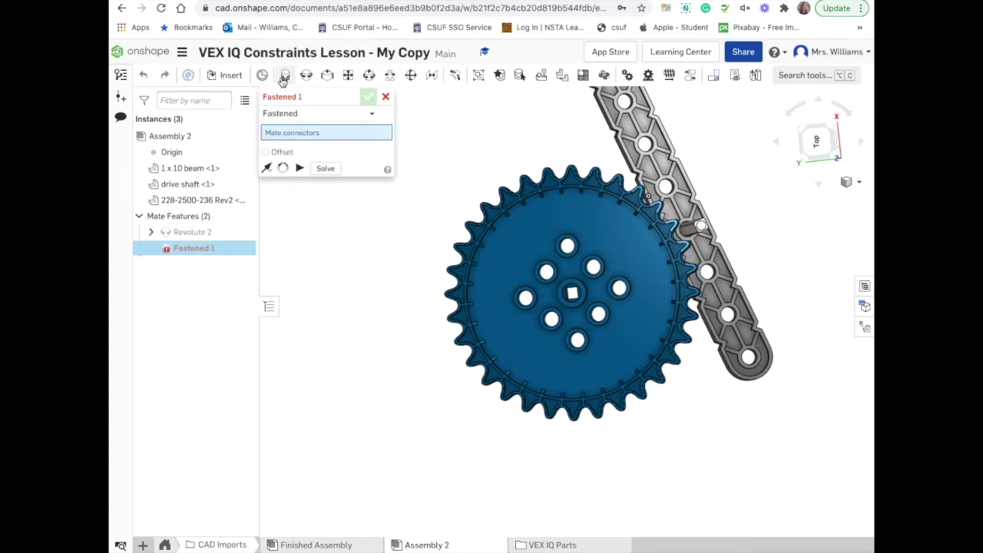
scroll(573, 296, "up", 1)
scroll(574, 299, "up", 2)
scroll(576, 299, "up", 2)
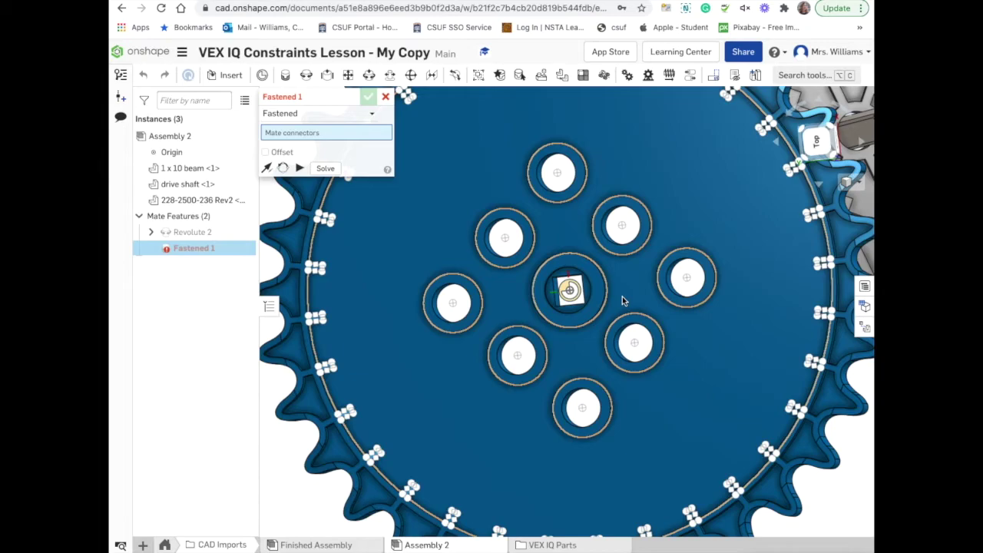
right_click_drag(622, 296, 568, 292)
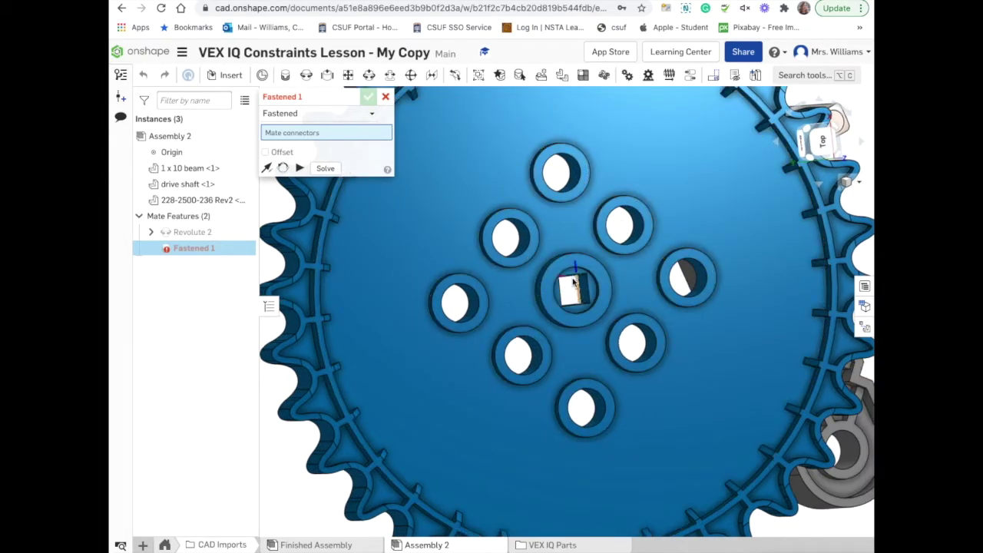
key("n")
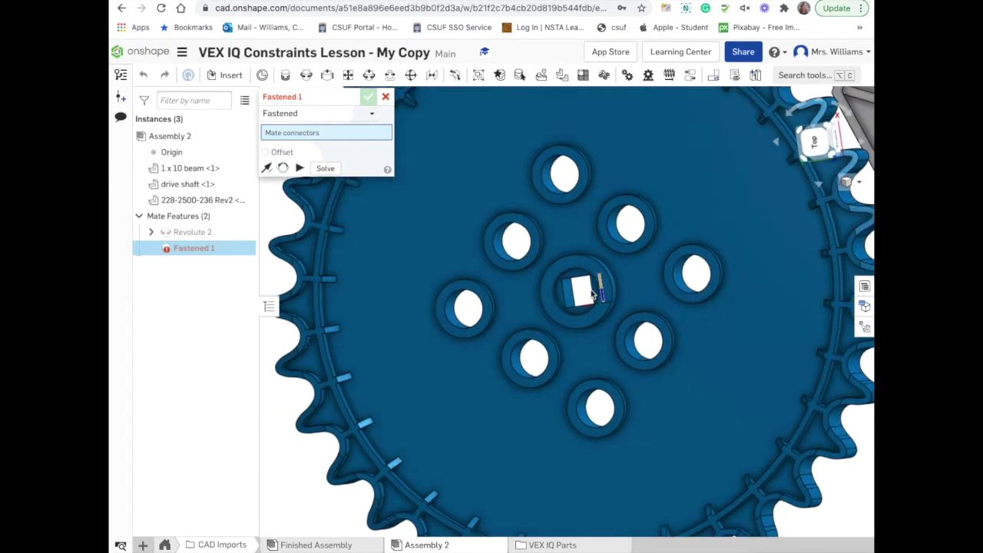
scroll(580, 292, "up", 5)
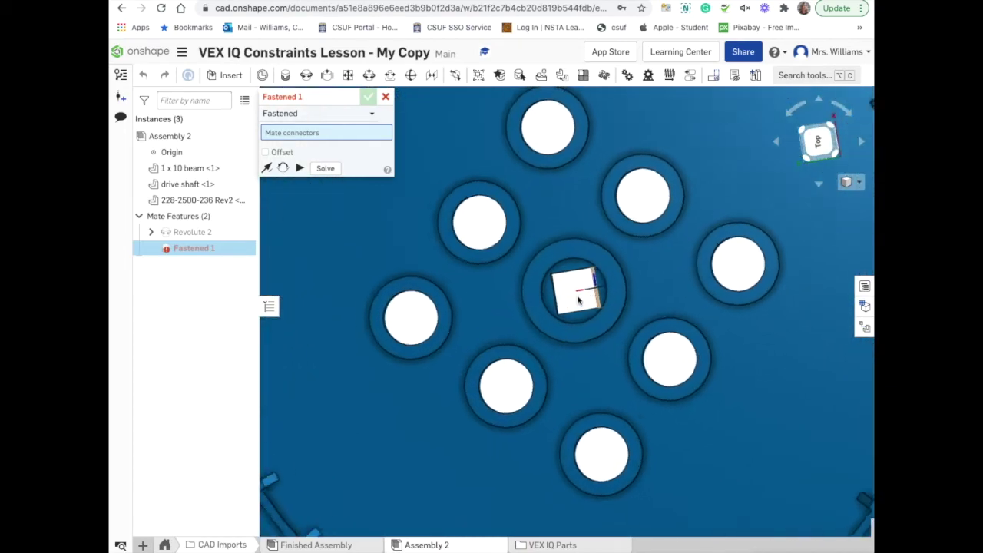
scroll(578, 292, "up", 2)
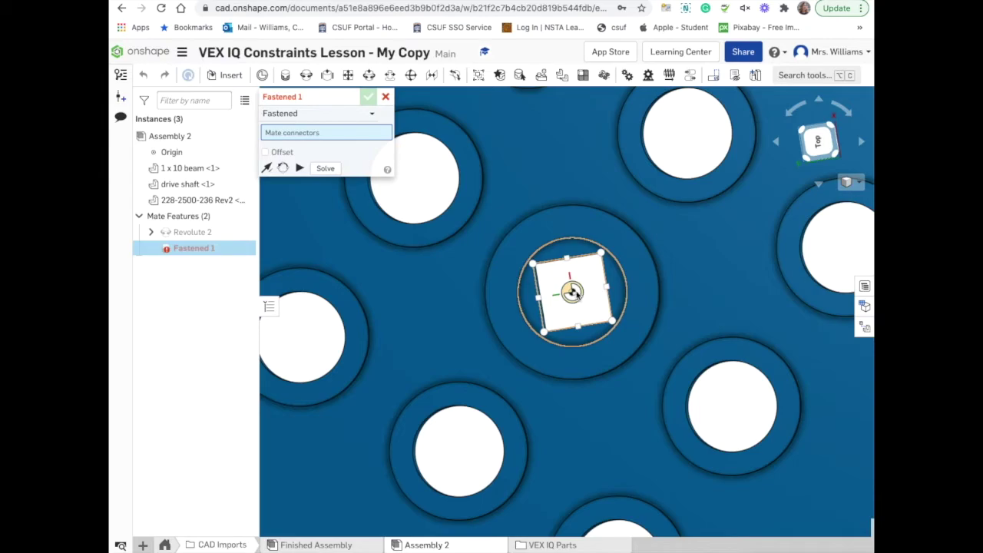
left_click(572, 293)
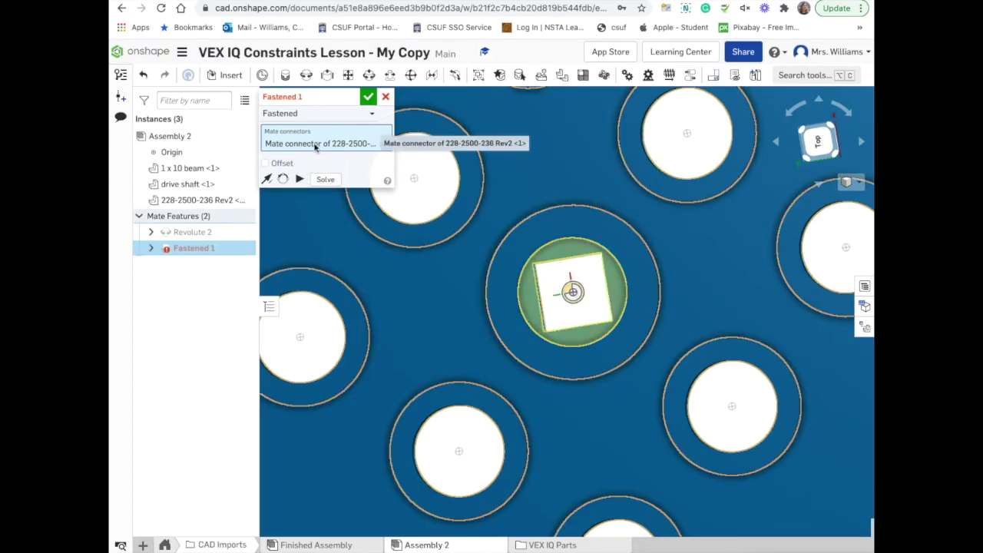
Pick the center of the drive shaft's end face as the second connector and commit the Fastened mate with the sprocket.
scroll(686, 225, "down", 6)
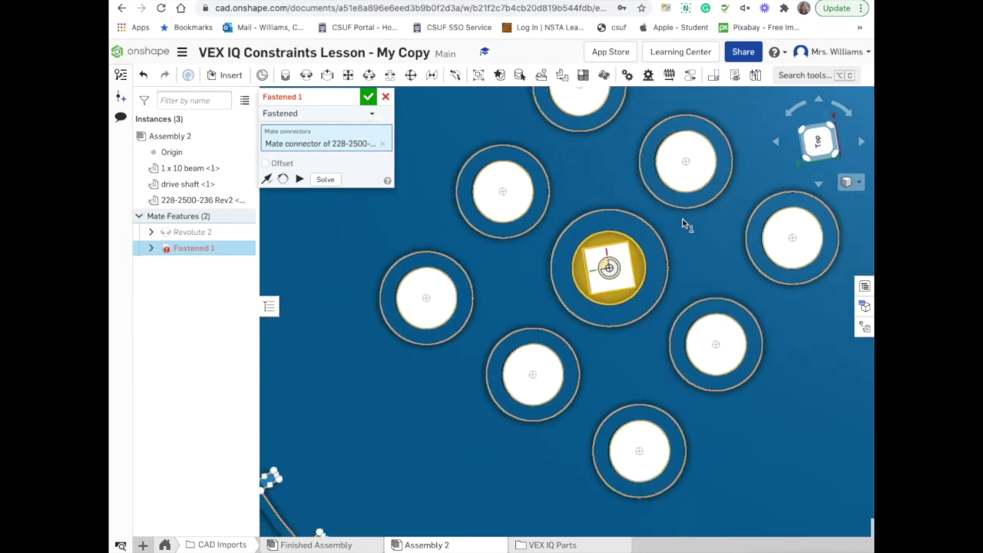
scroll(686, 225, "down", 6)
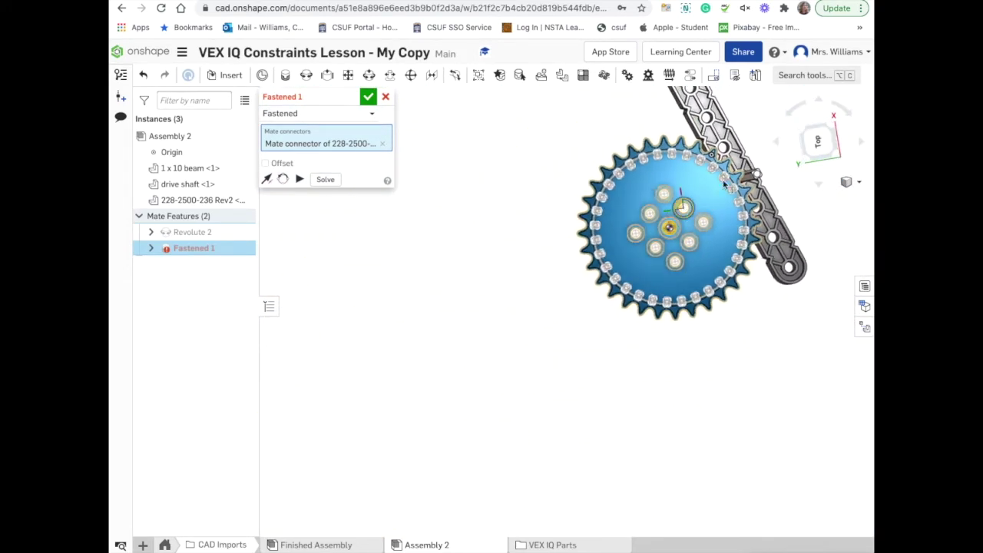
scroll(757, 178, "up", 4)
scroll(757, 175, "up", 5)
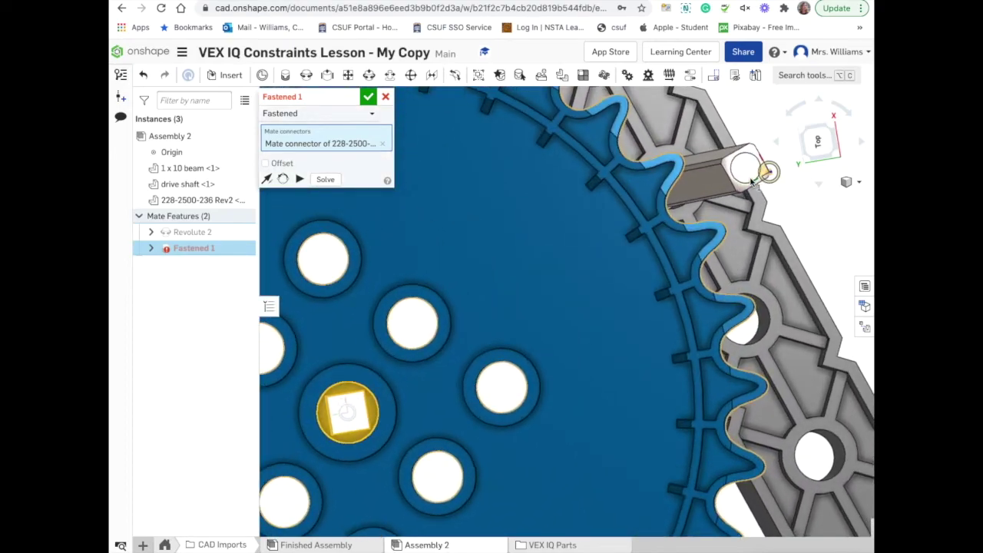
scroll(750, 184, "up", 3)
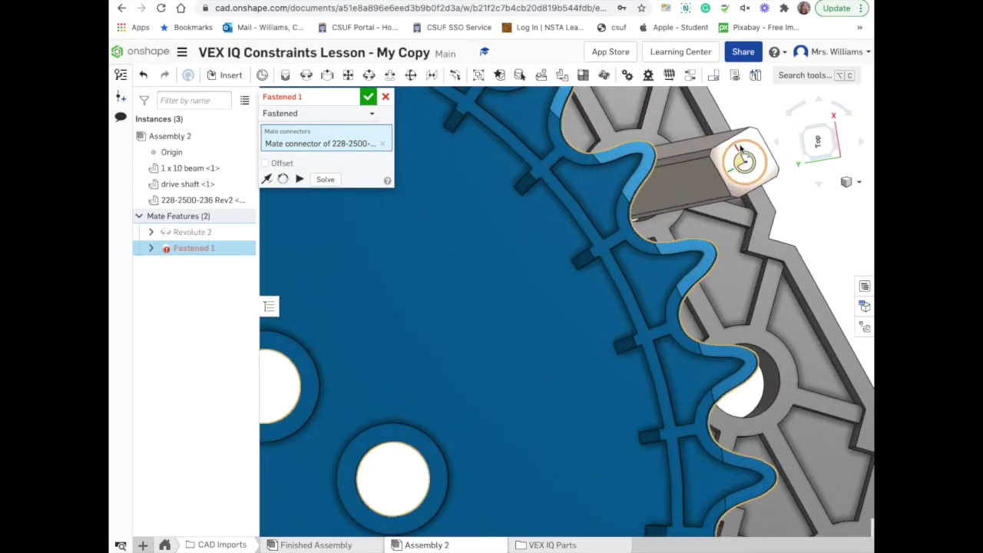
scroll(734, 154, "up", 4)
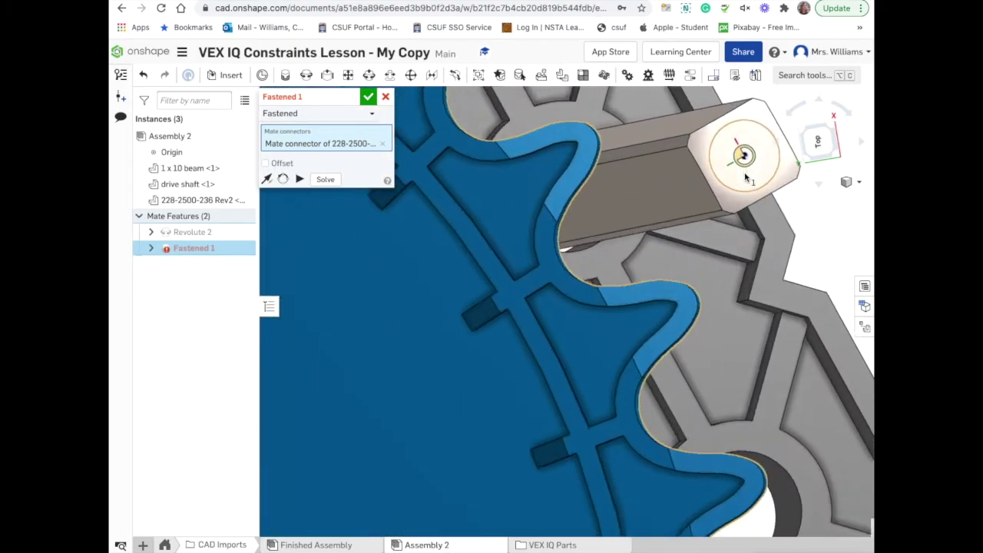
scroll(742, 152, "down", 3)
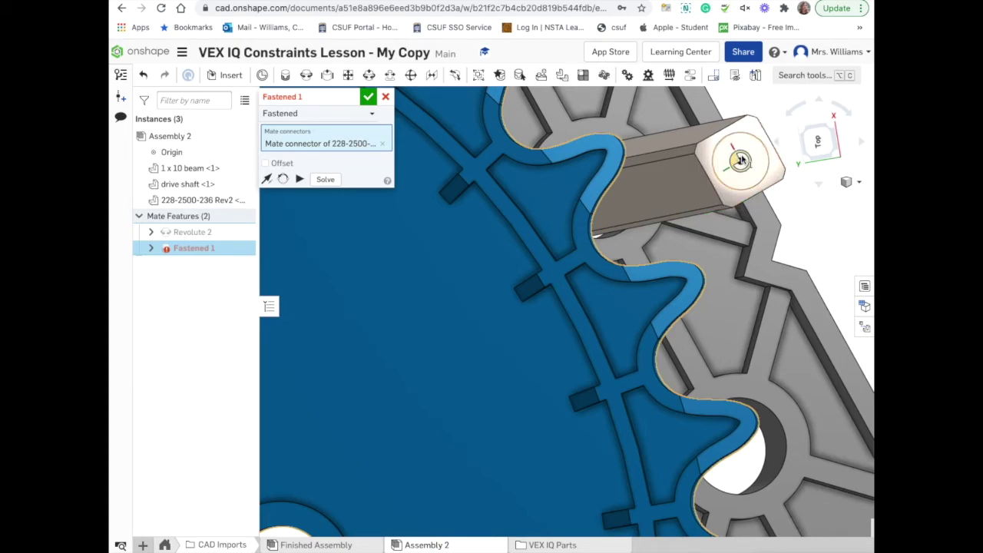
scroll(739, 161, "up", 3)
scroll(738, 160, "up", 3)
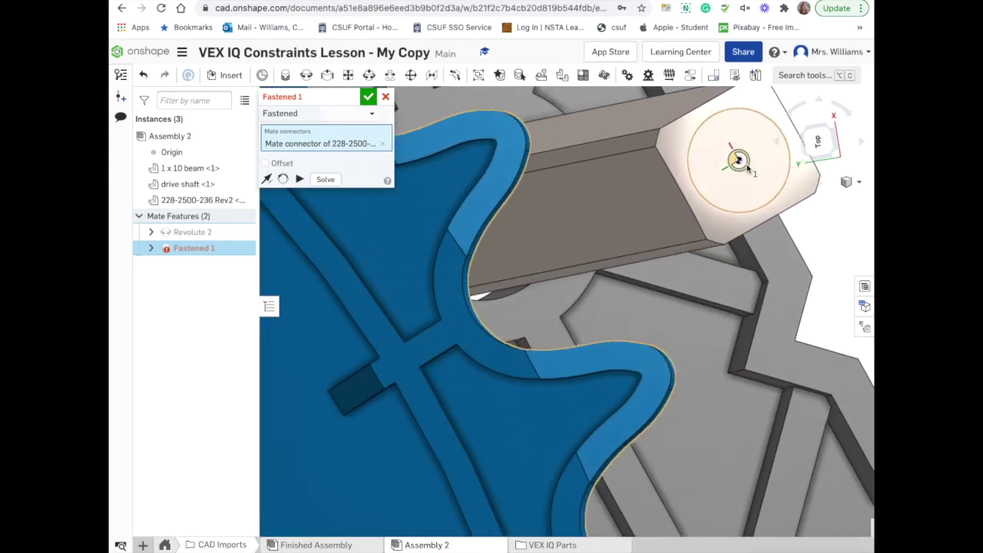
scroll(747, 167, "down", 3)
scroll(748, 168, "down", 2)
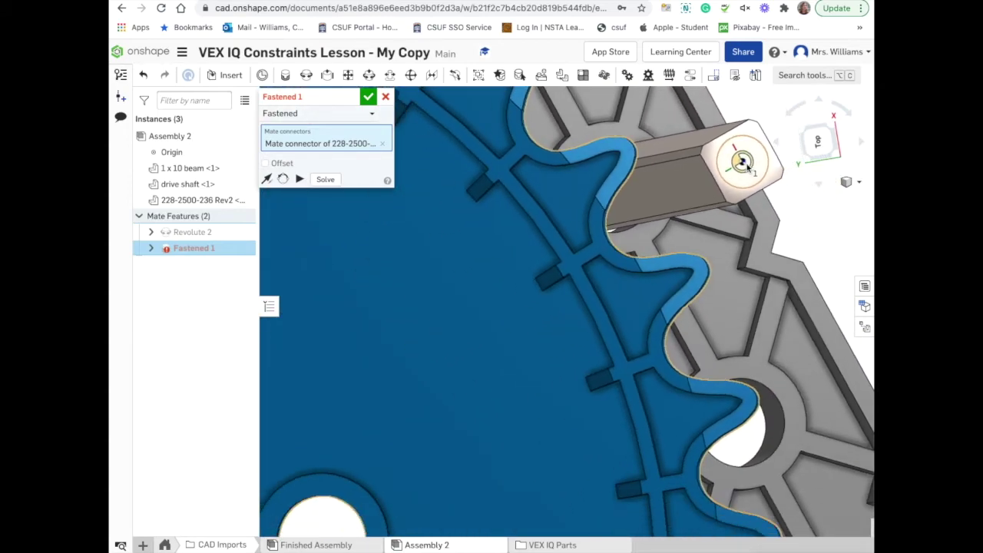
scroll(746, 164, "down", 2)
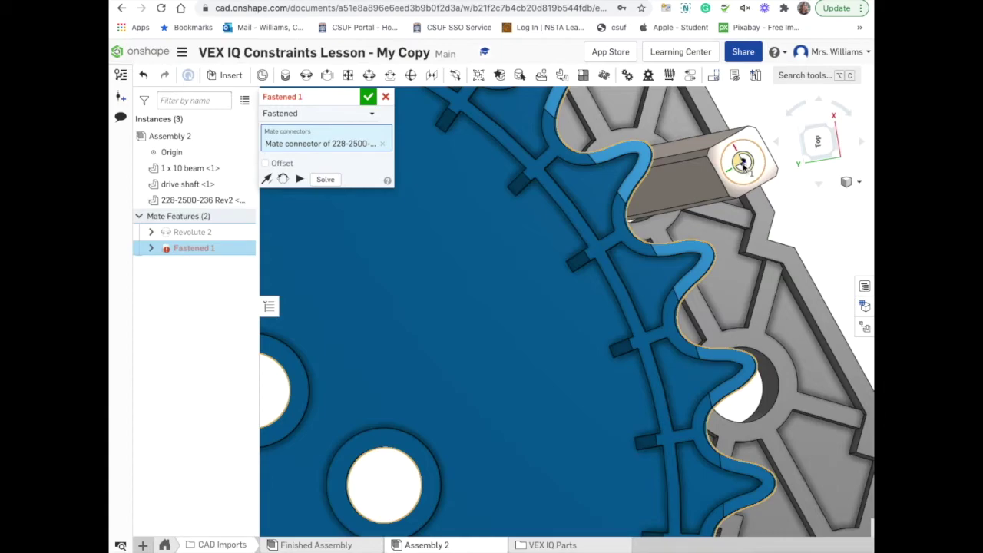
left_click(743, 164)
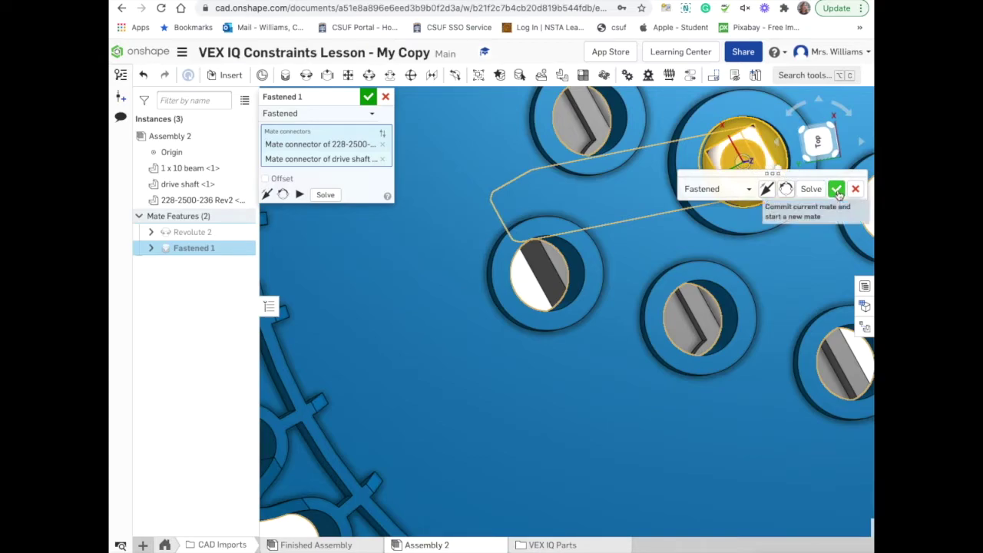
left_click(809, 206)
Examine from several angles how the sprocket sits on the drive shaft, and cancel the empty new Fastened mate.
scroll(725, 248, "down", 5)
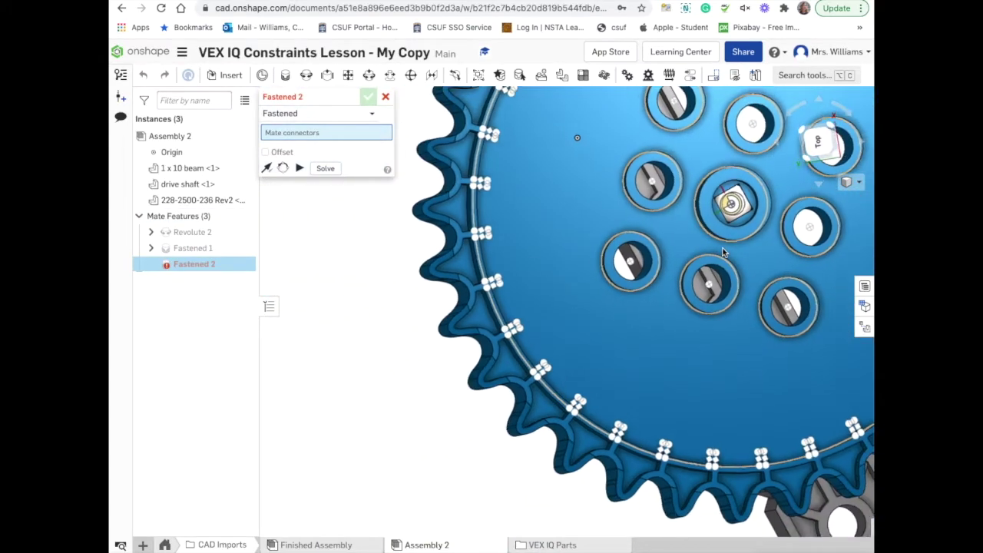
right_click_drag(725, 248, 728, 240)
scroll(699, 285, "up", 5)
scroll(698, 268, "down", 8)
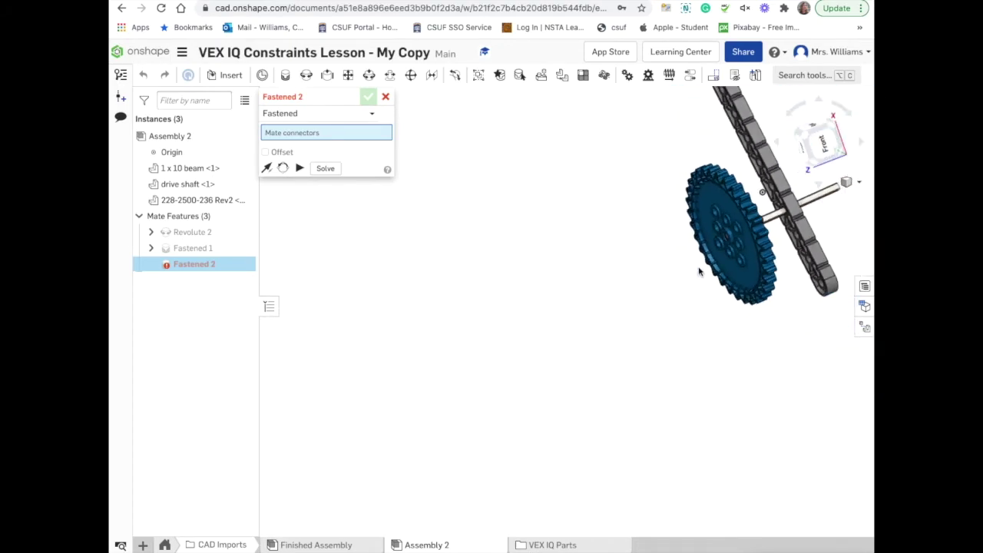
scroll(771, 225, "up", 5)
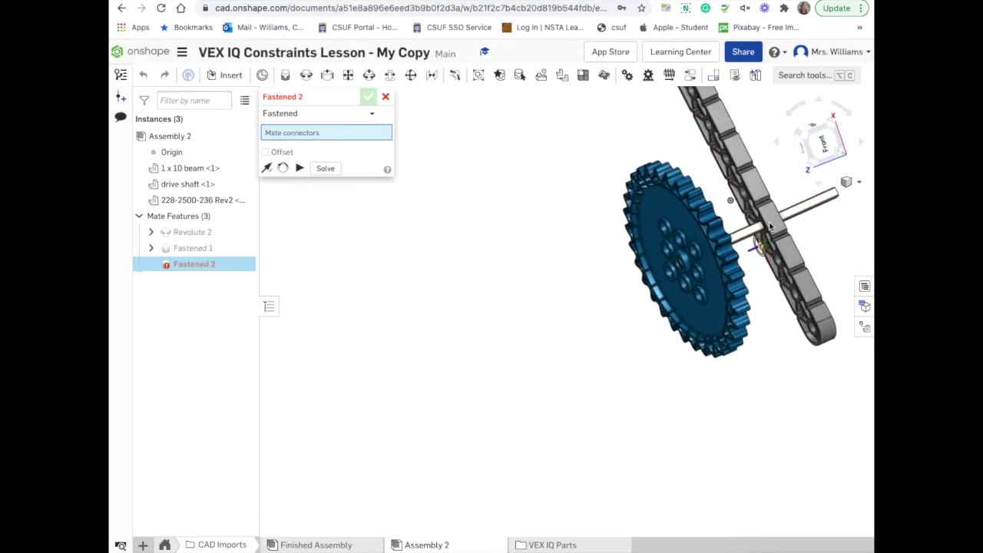
mouse_move(663, 321)
right_mouse_down()
mouse_move(763, 285)
mouse_move(671, 306)
right_mouse_up()
right_click_drag(663, 312, 742, 299)
right_click_drag(454, 387, 472, 377)
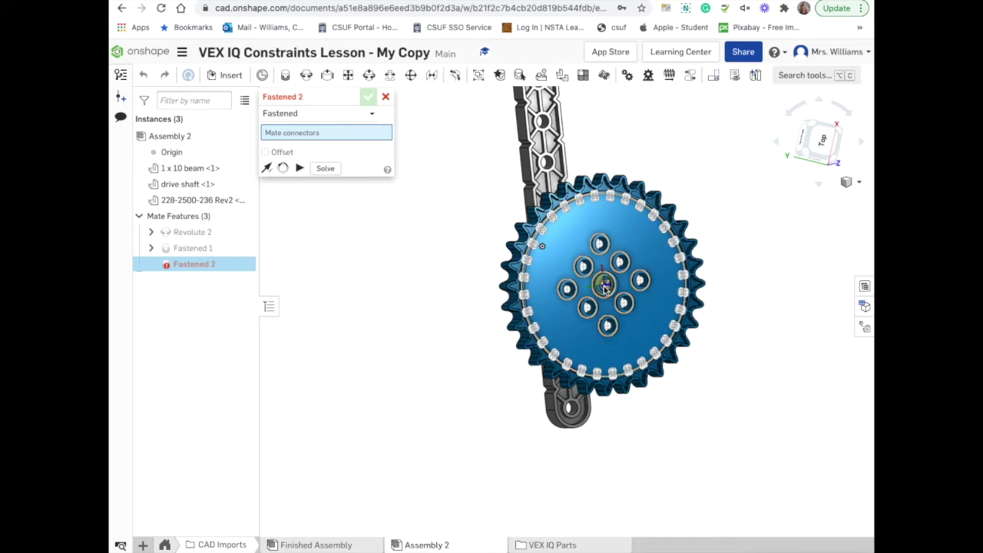
right_click_drag(605, 286, 454, 310)
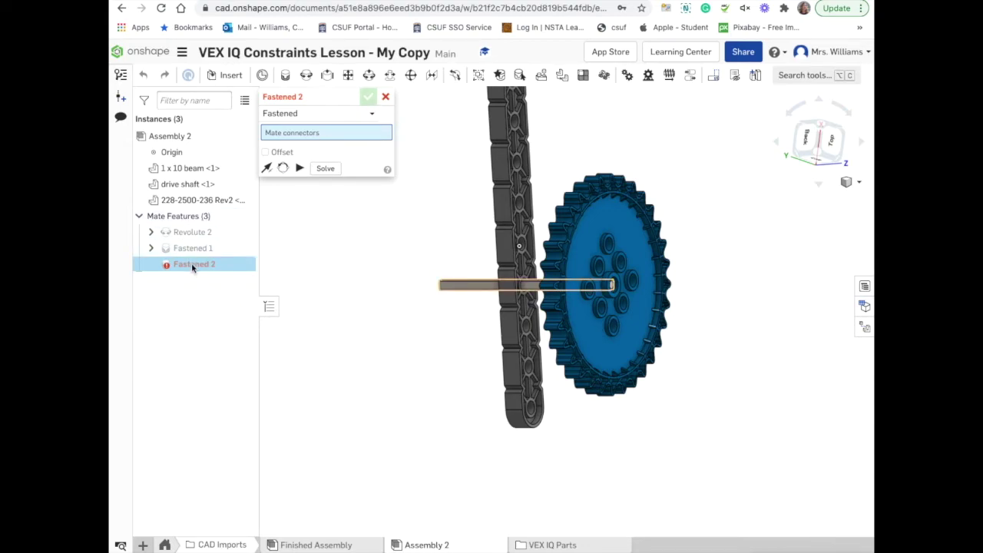
mouse_move(193, 270)
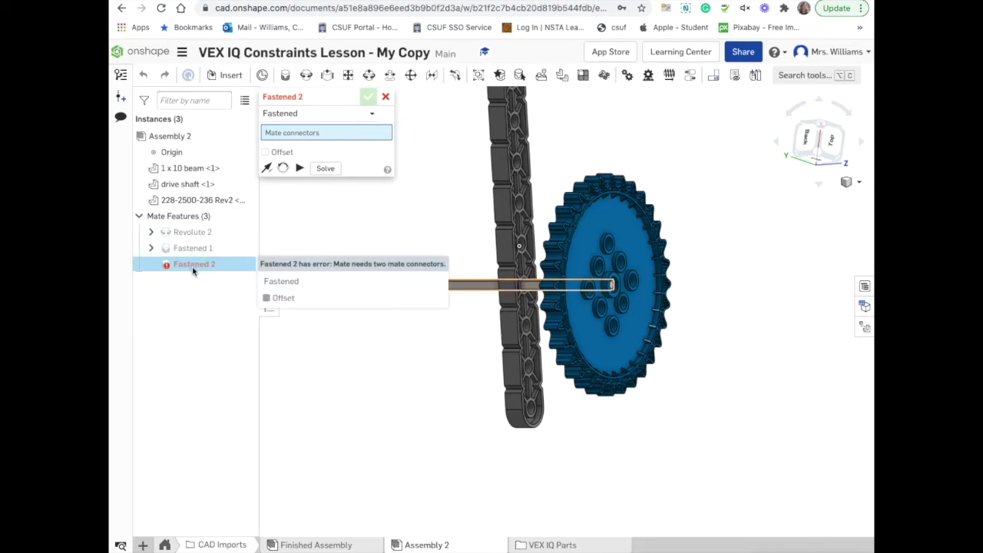
left_click(386, 97)
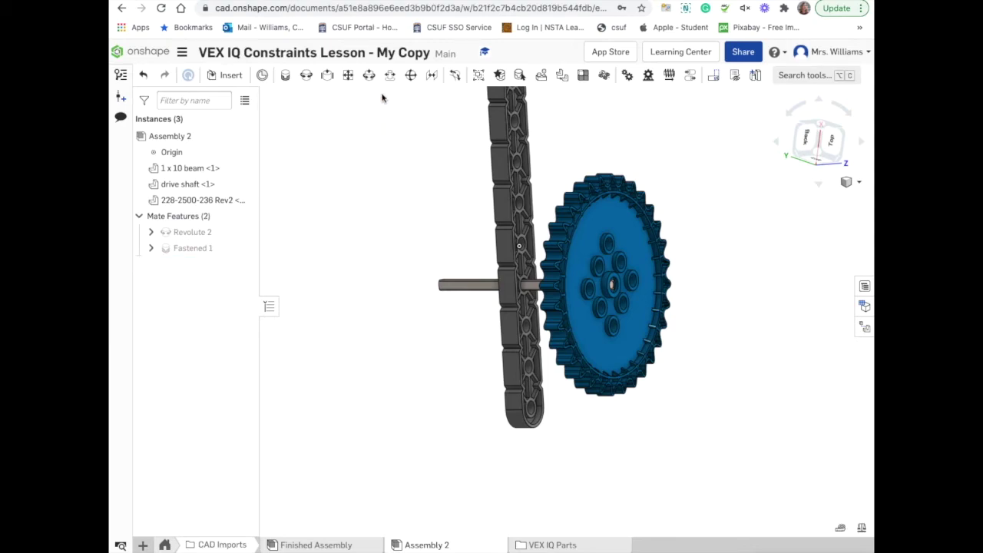
Edit the Fastened mate between the sprocket and drive shaft, enabling the offset with a Z distance of 0.5 in.
mouse_move(188, 250)
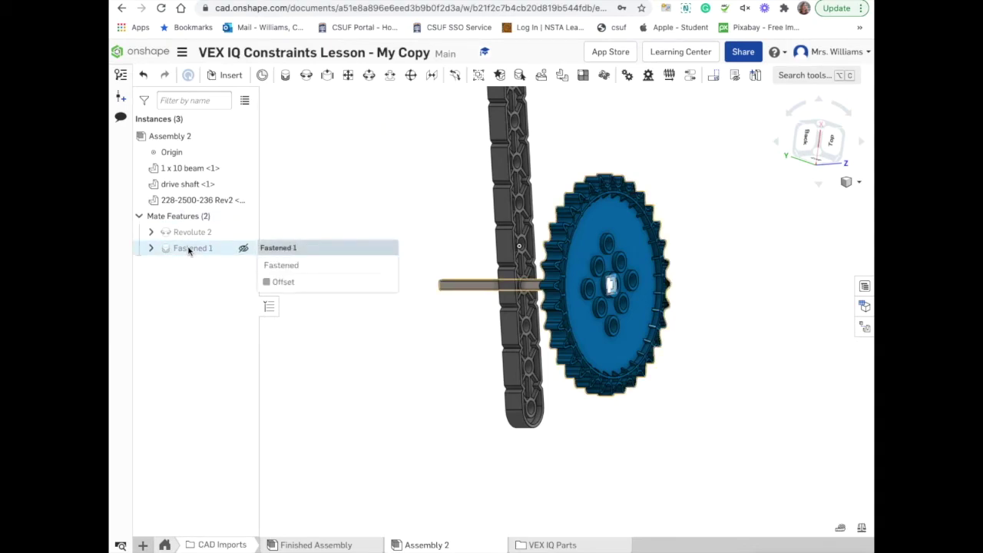
right_click(196, 250)
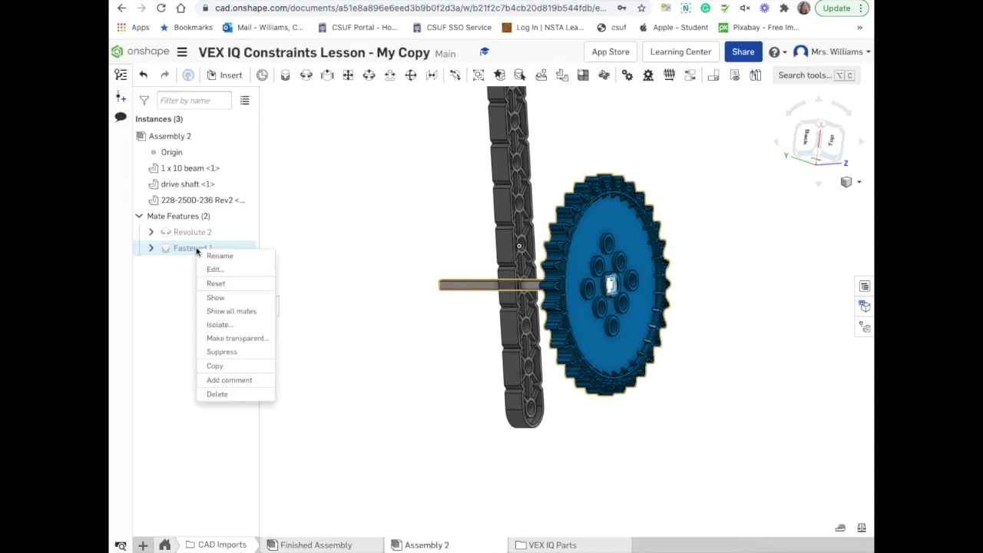
left_click(209, 267)
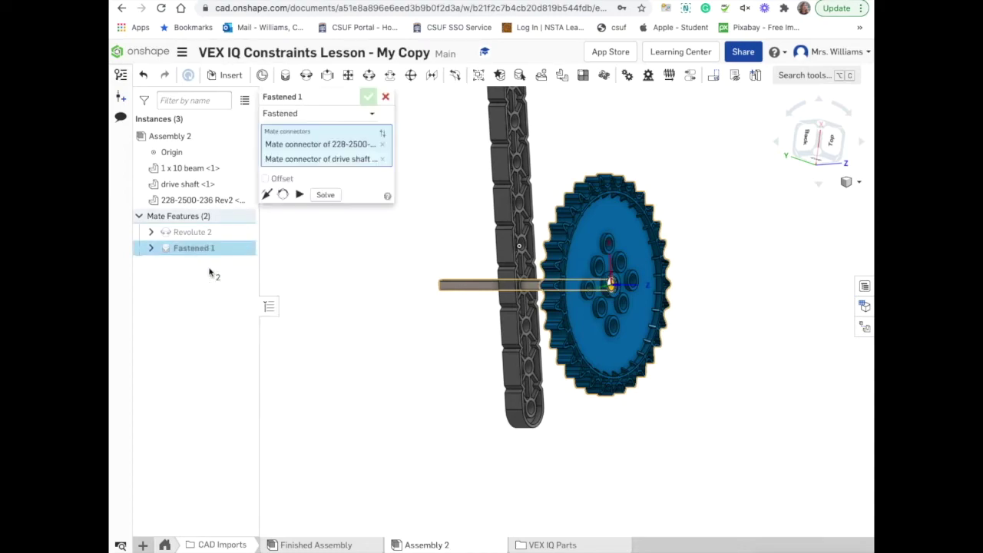
left_click(265, 179)
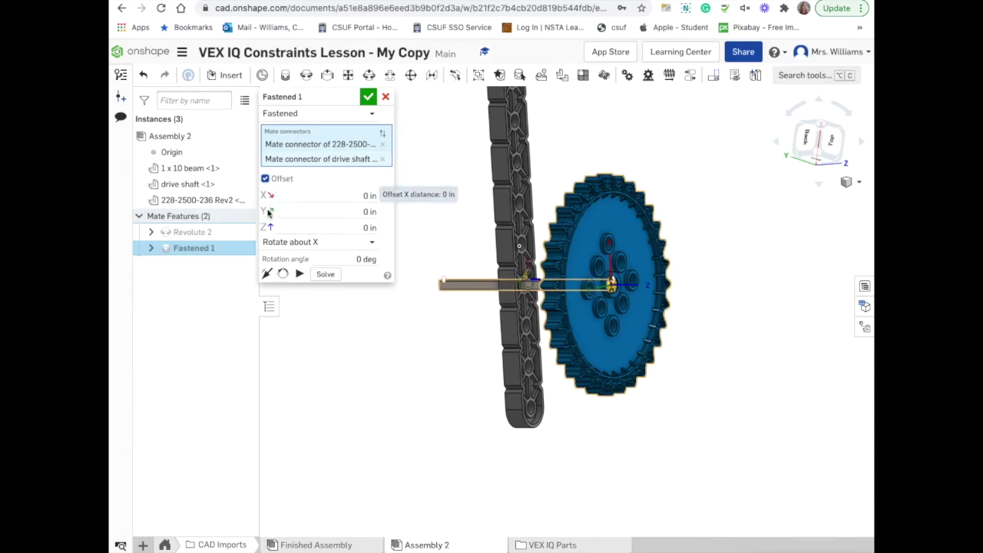
left_click(372, 228)
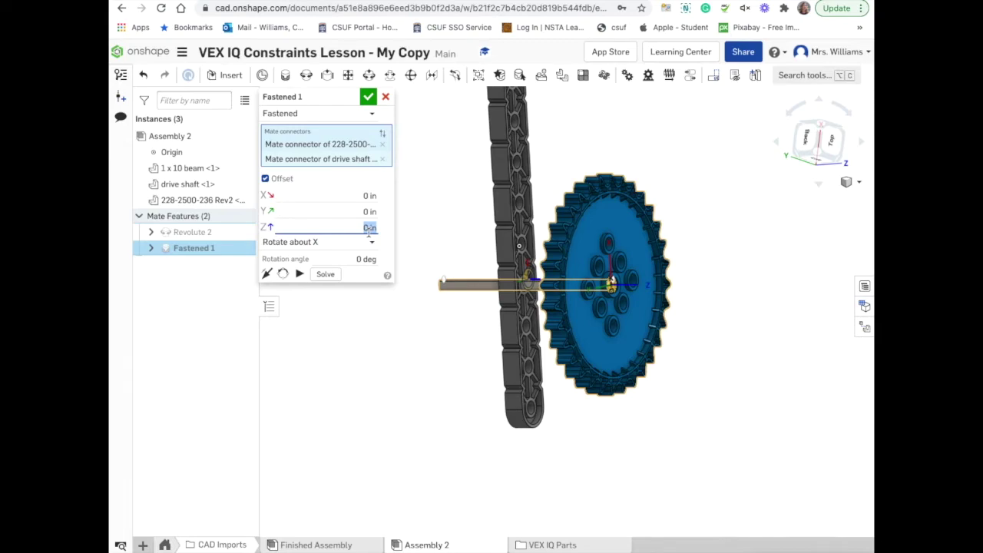
type("5")
key("Return")
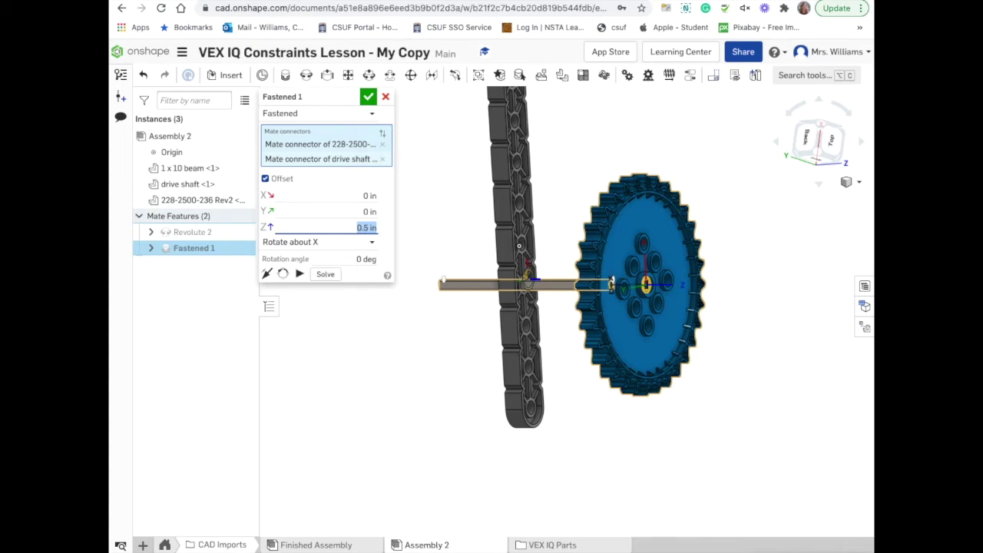
Reverse the sprocket's Z offset along the drive shaft by setting it to -0.5 in.
left_click(353, 228)
key("Return")
right_click_drag(402, 330, 423, 330)
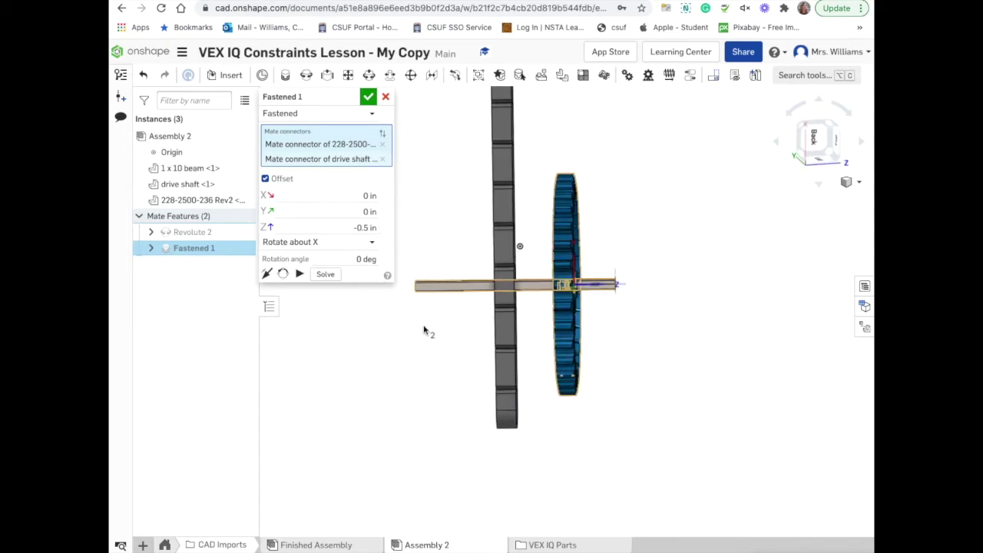
Set the Fastened mate's Z offset to -0.75 in and accept the edited mate.
left_click_drag(357, 227, 391, 250)
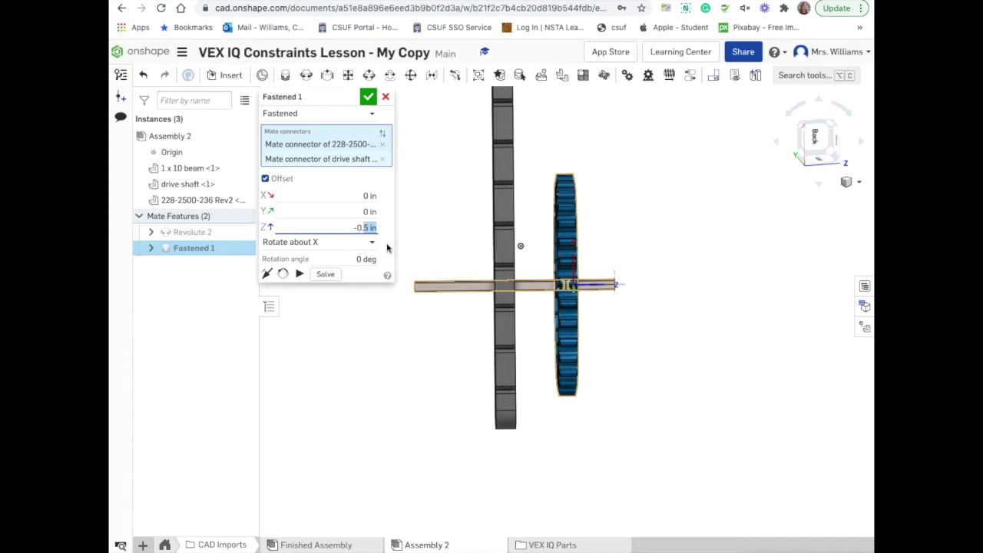
type("75")
key("Return")
mouse_move(621, 378)
right_mouse_down()
mouse_move(607, 368)
mouse_move(630, 358)
mouse_move(628, 380)
right_mouse_up()
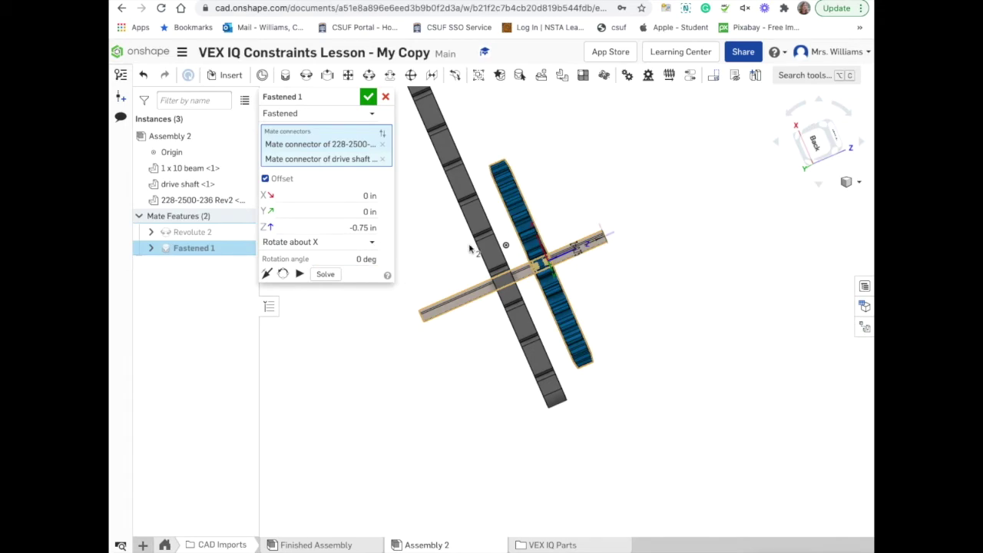
left_click(368, 97)
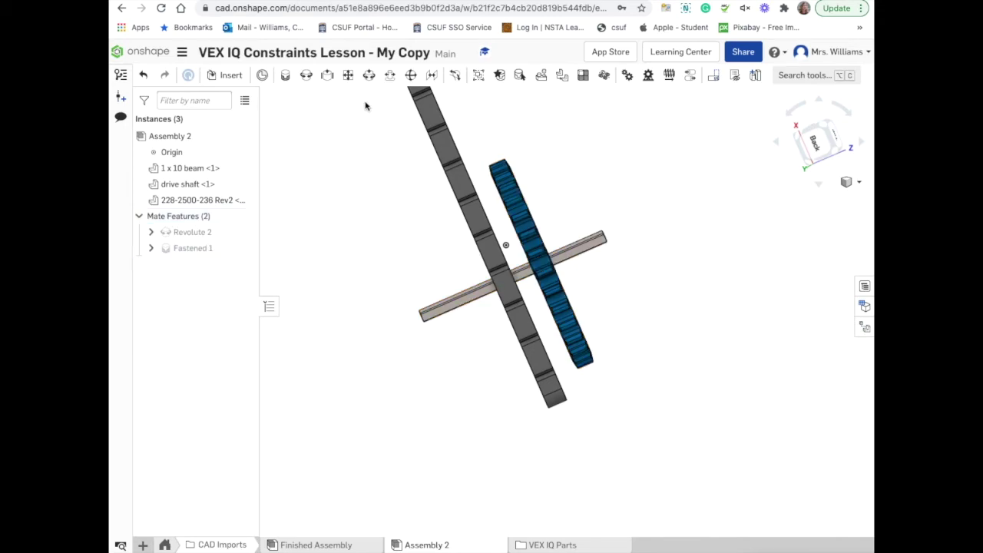
right_click_drag(637, 328, 673, 431)
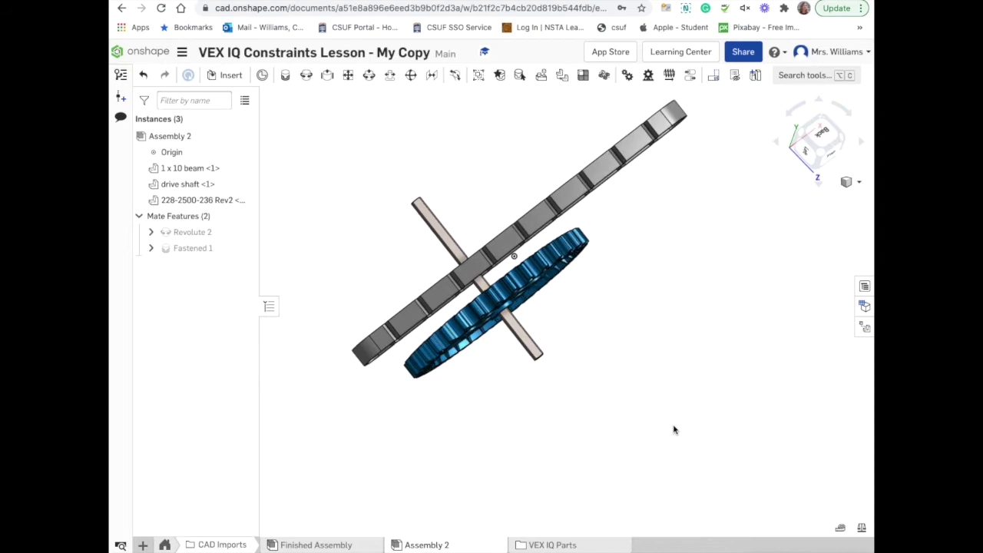
left_click(225, 76)
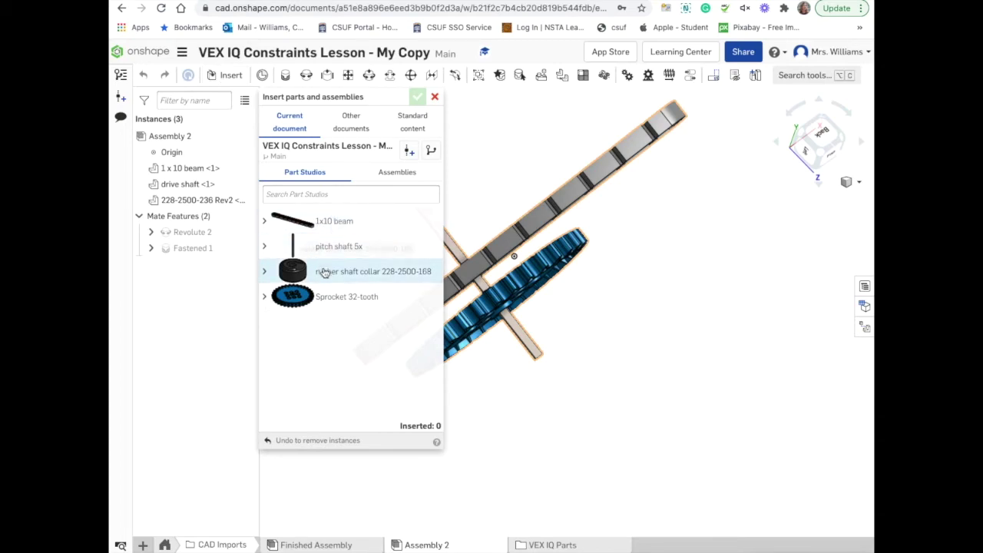
left_click(325, 274)
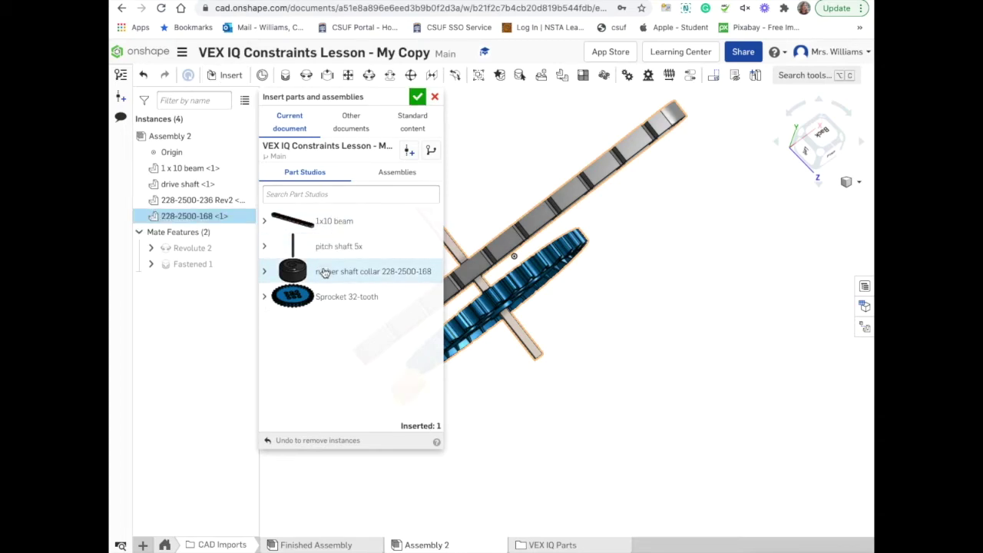
left_click(661, 346)
left_click(418, 99)
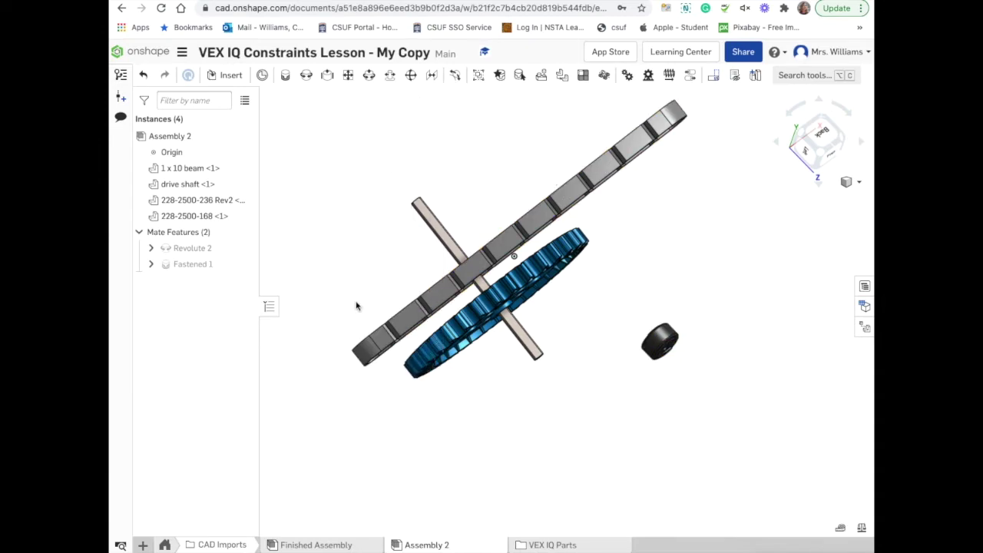
Add a Fastened mate joining the centre of the rubber collar's hole to the centre of the drive shaft's end face.
right_click_drag(592, 432, 569, 396)
key("shift+5")
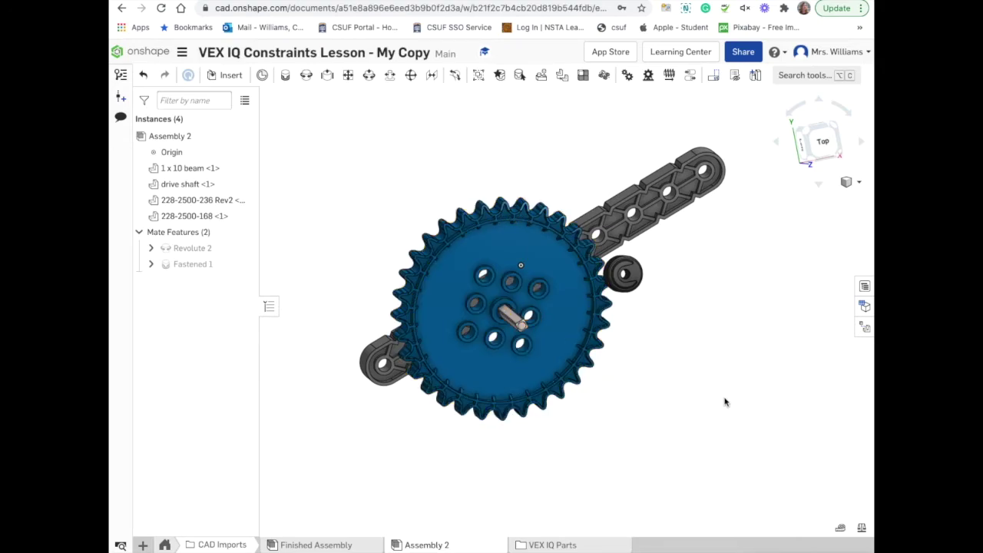
scroll(676, 365, "up", 5)
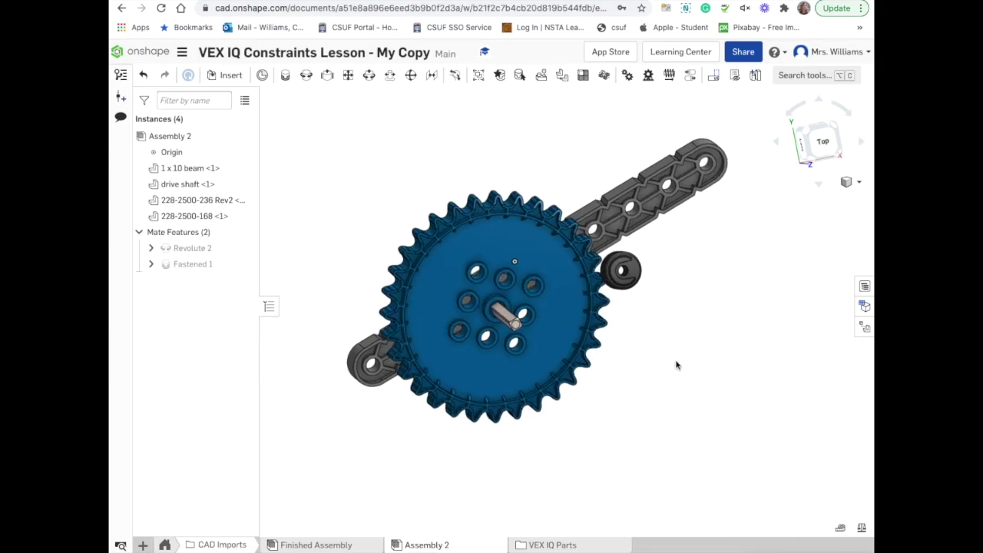
left_click(285, 76)
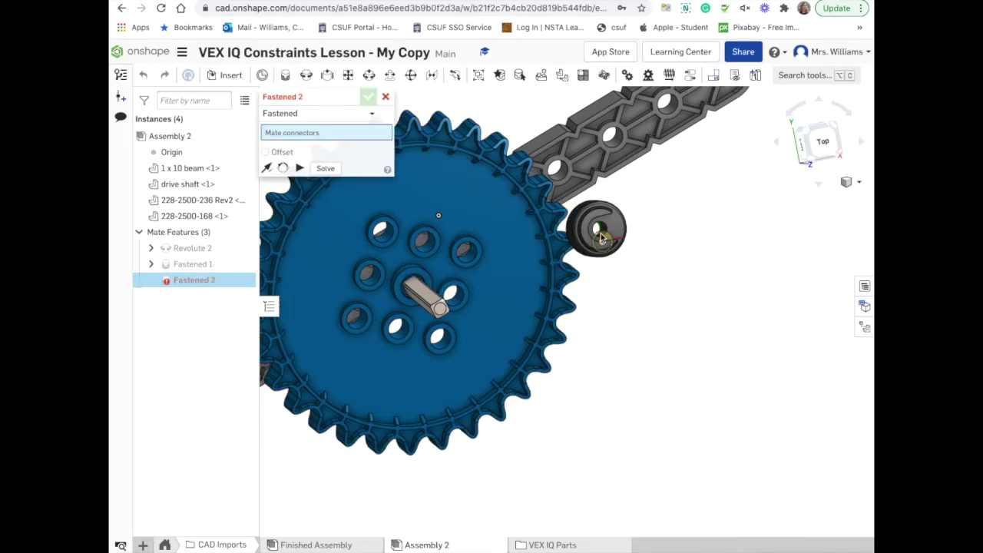
scroll(599, 231, "up", 3)
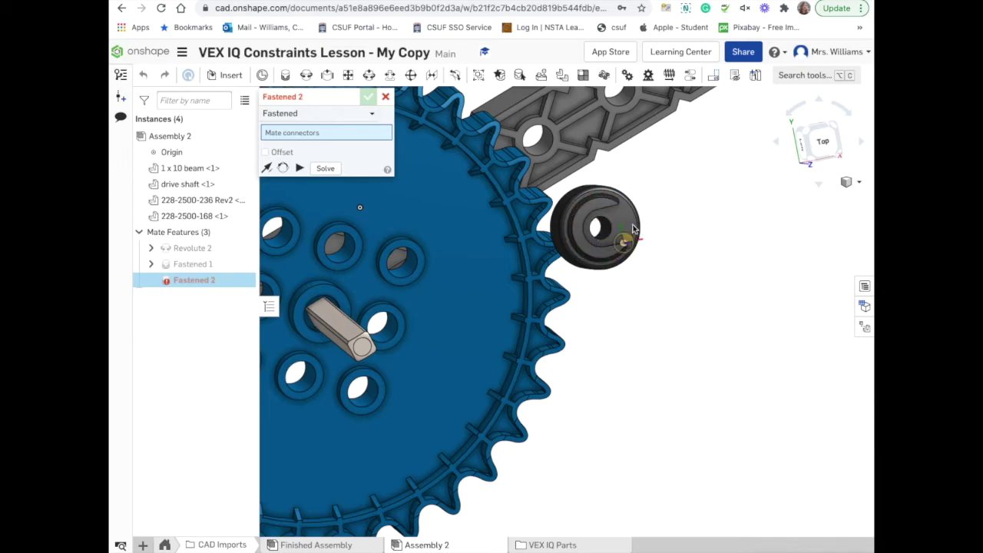
scroll(601, 235, "up", 5)
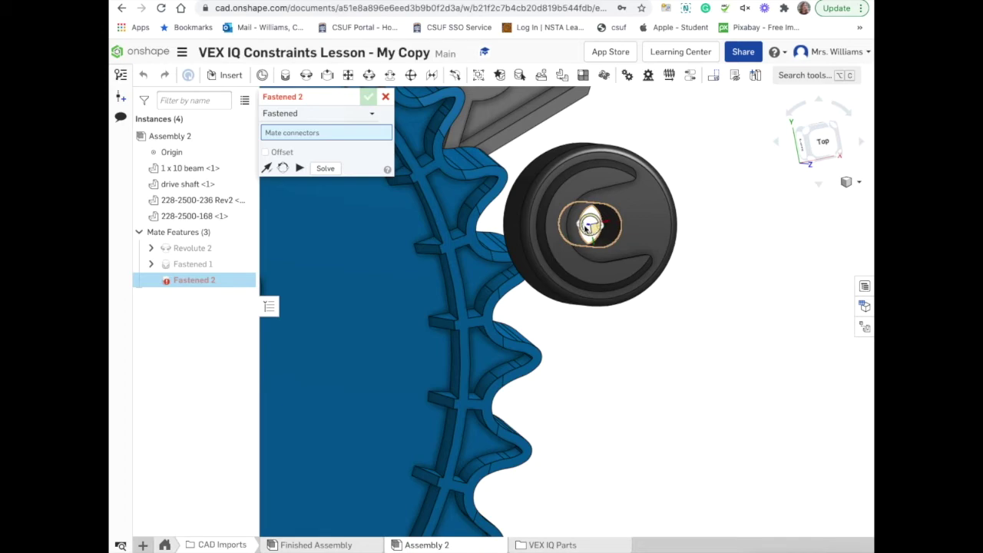
left_click(590, 225)
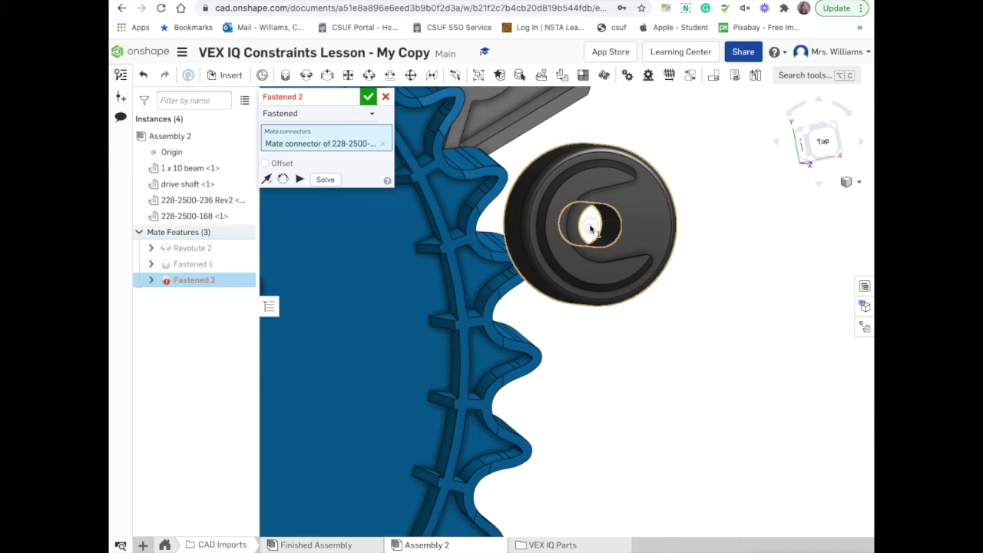
scroll(430, 361, "down", 3)
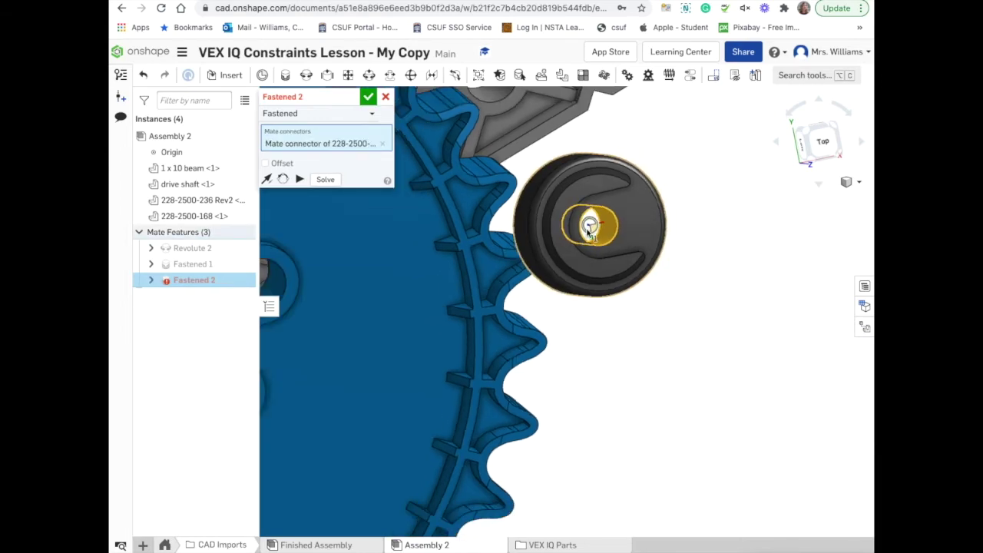
scroll(343, 367, "up", 5)
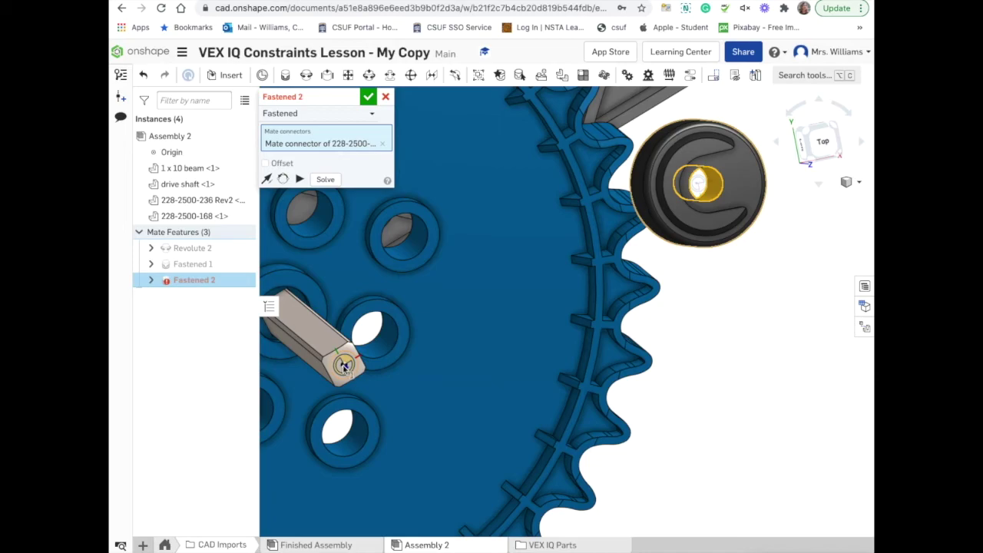
left_click(345, 368)
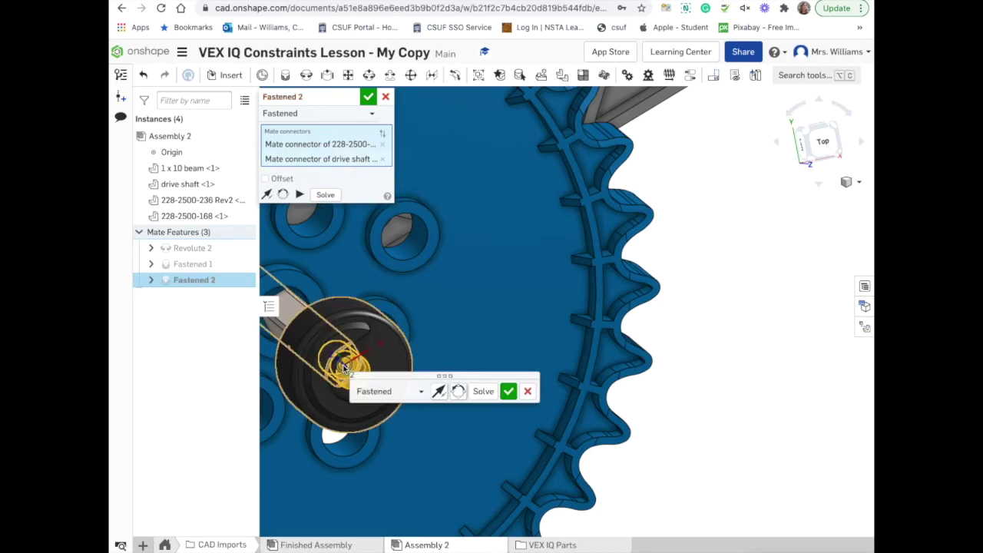
left_click(509, 391)
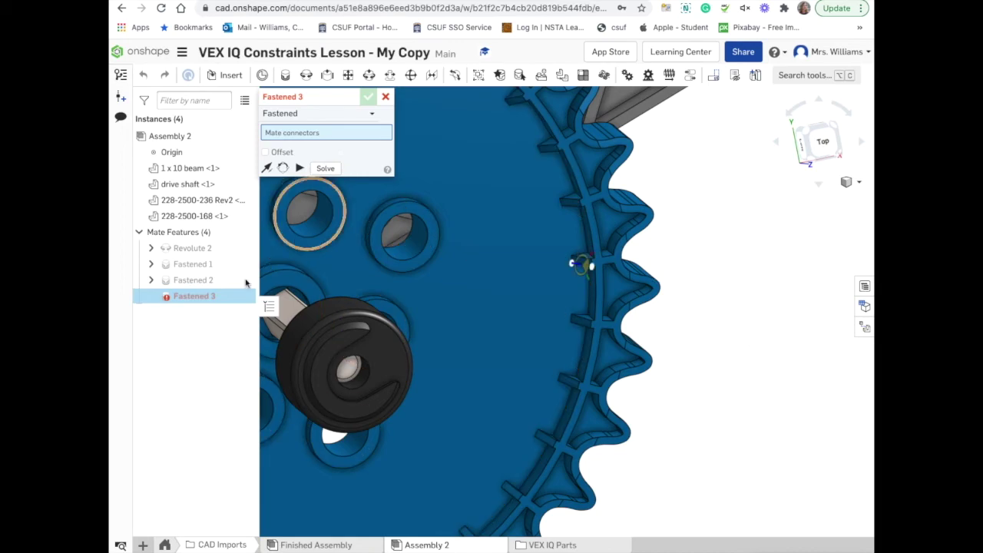
mouse_move(194, 303)
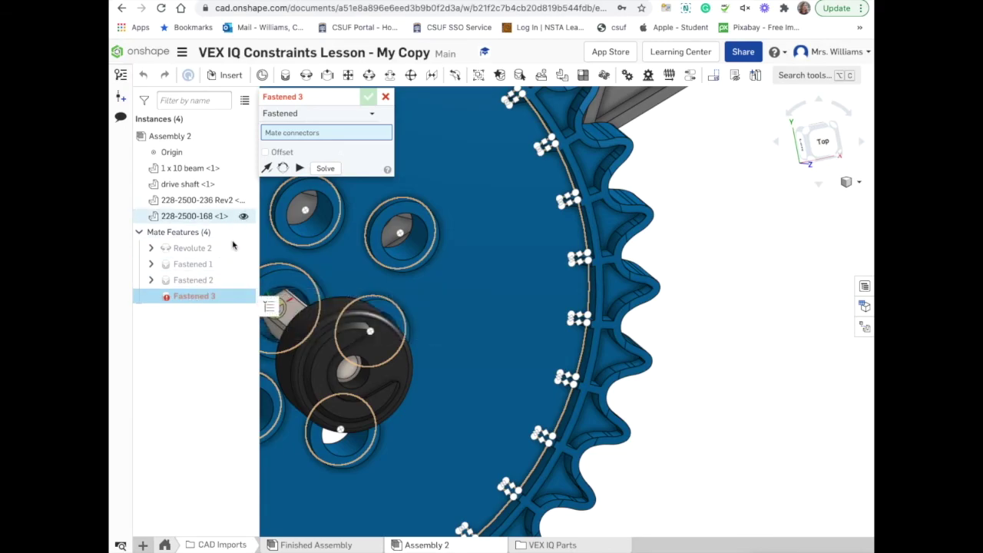
left_click(386, 97)
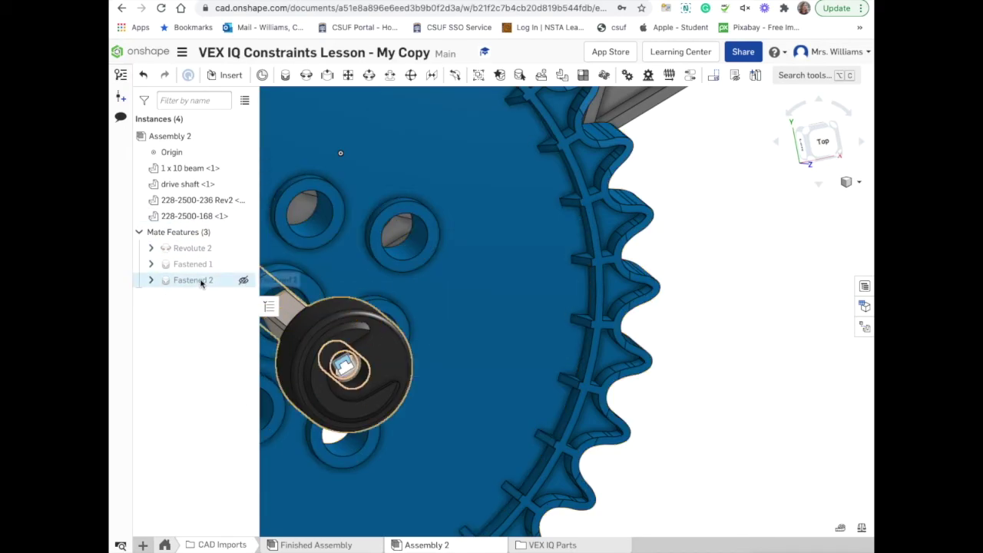
Edit the collar's Fastened mate, enabling the offset with a Z distance of 0.6 in along the drive shaft.
mouse_move(201, 282)
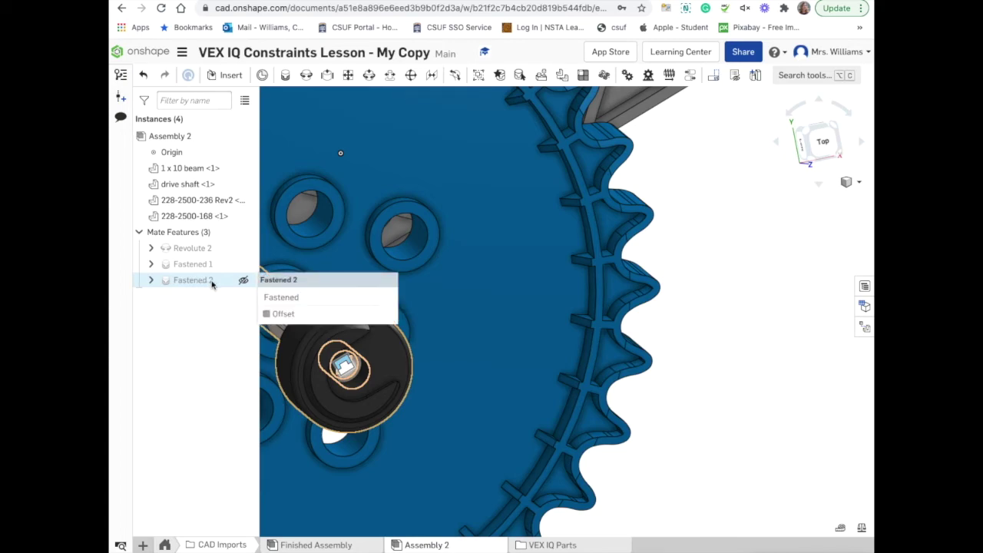
right_click(213, 282)
left_click(222, 303)
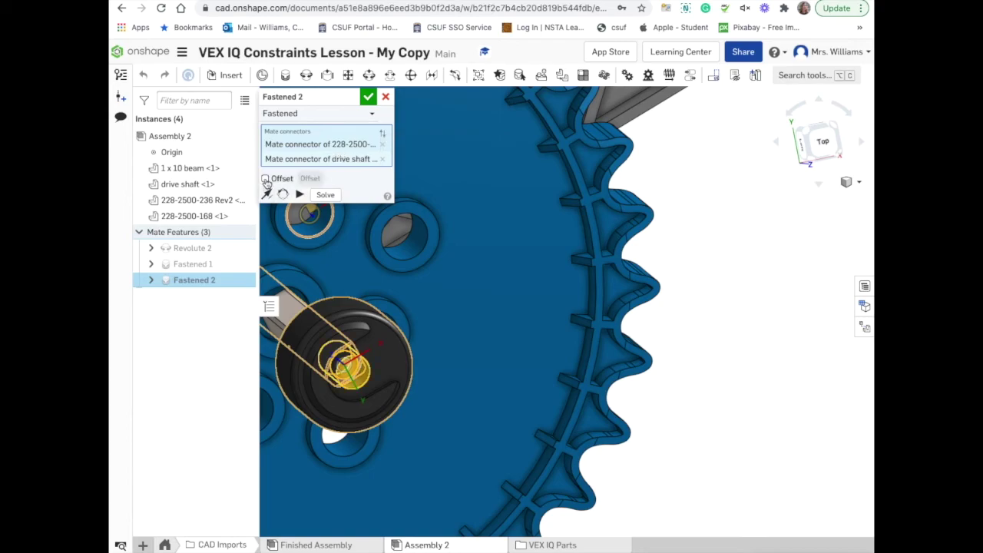
left_click(265, 179)
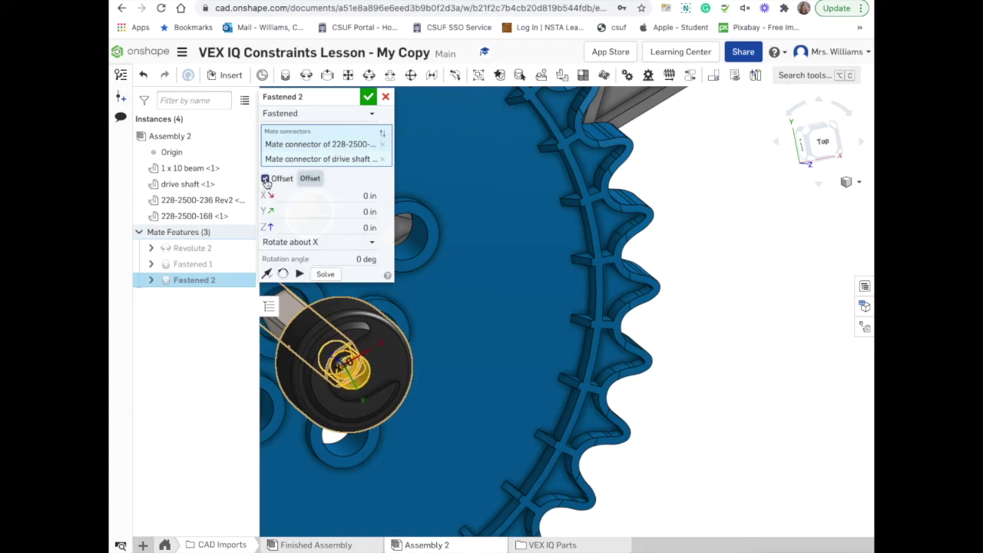
left_click(370, 228)
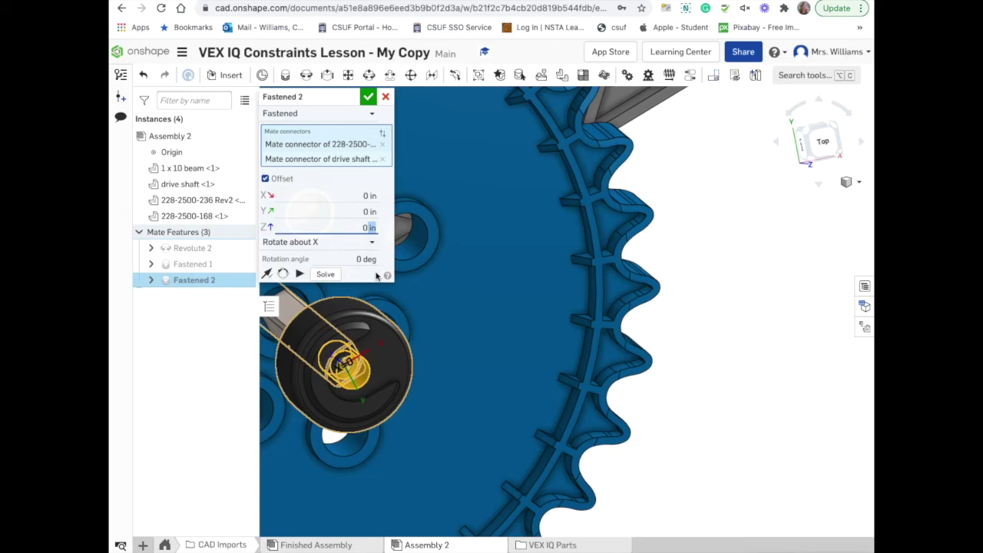
type(".6")
left_click(368, 96)
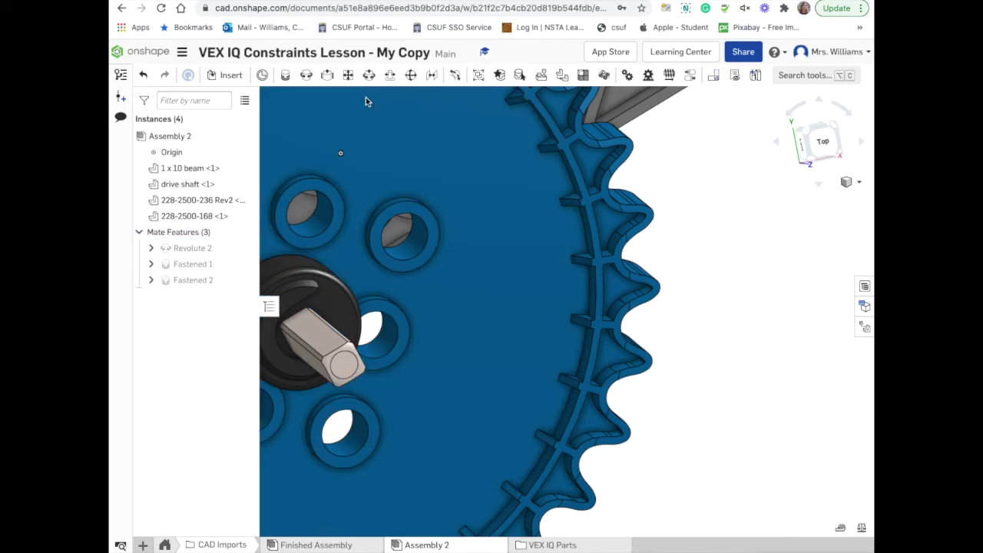
Inspect the assembly from the side and play the animation of the Revolute mate between the beam and drive shaft.
right_click_drag(463, 319, 487, 315)
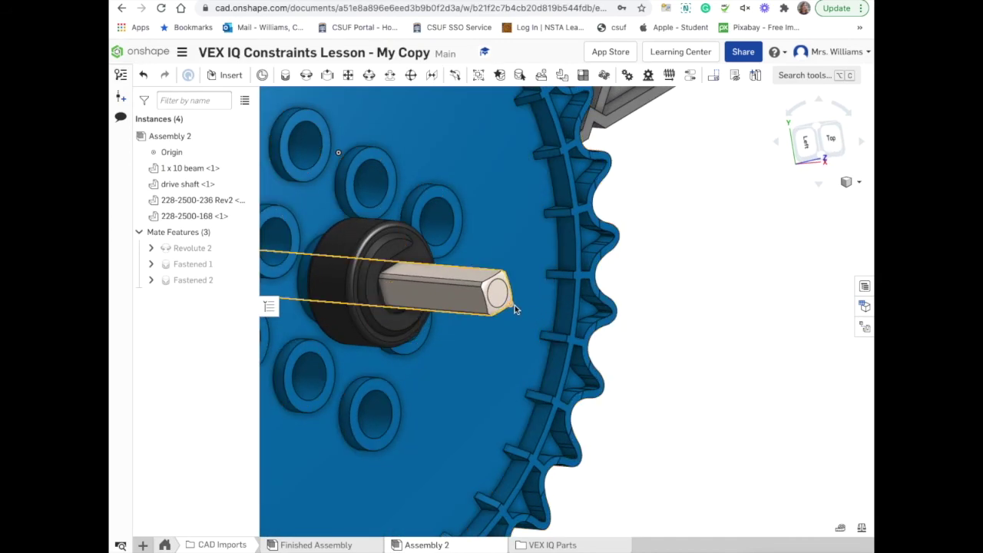
scroll(515, 305, "down", 10)
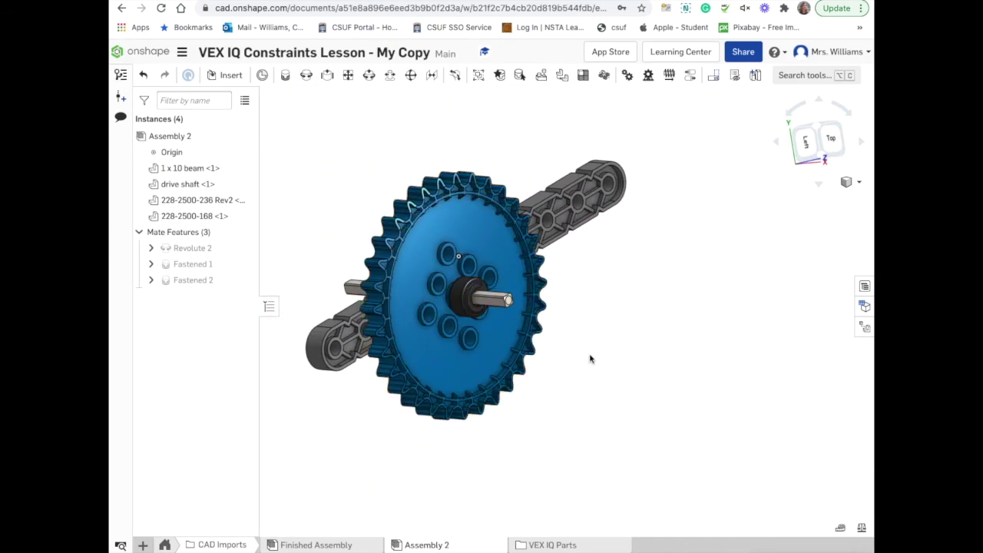
right_click_drag(576, 439, 446, 459)
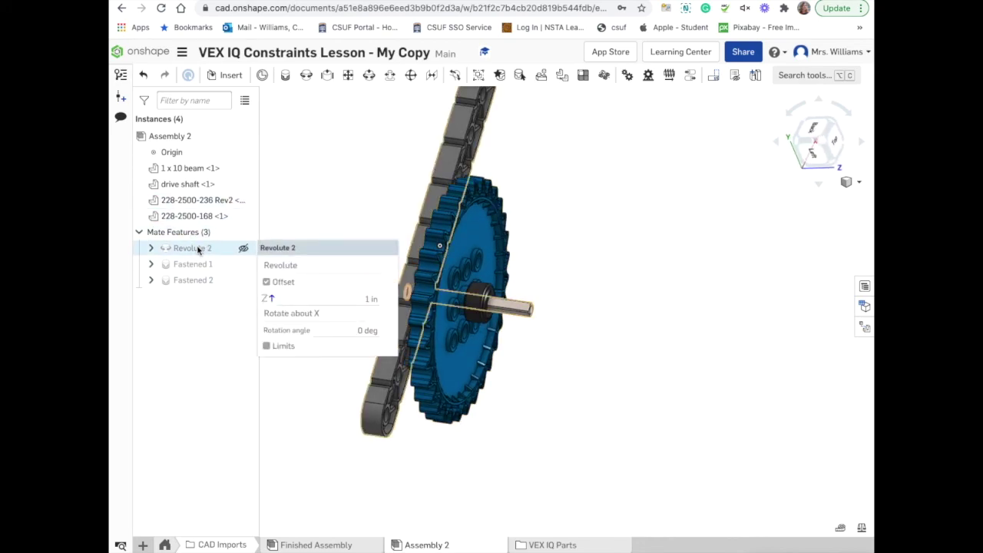
right_click(224, 251)
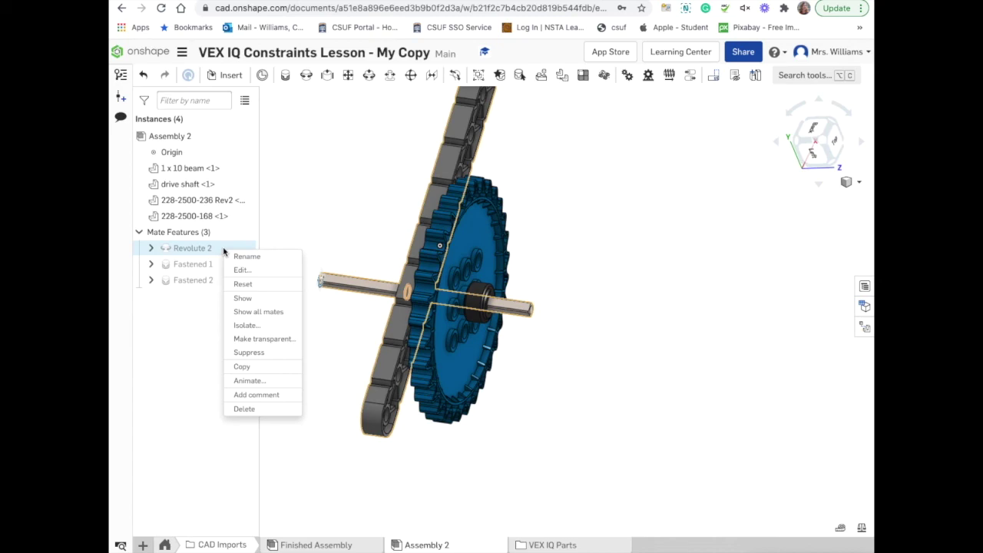
left_click(246, 382)
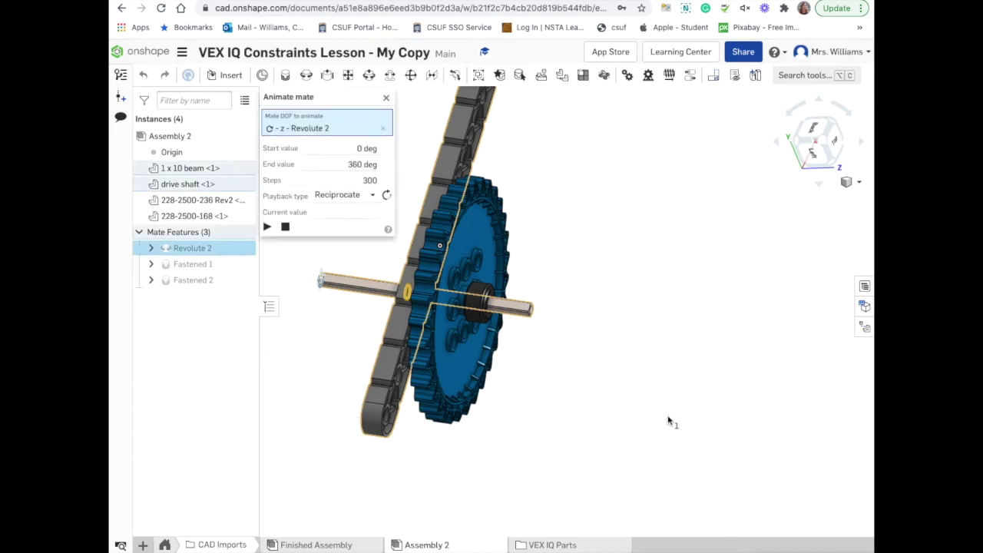
left_click(267, 228)
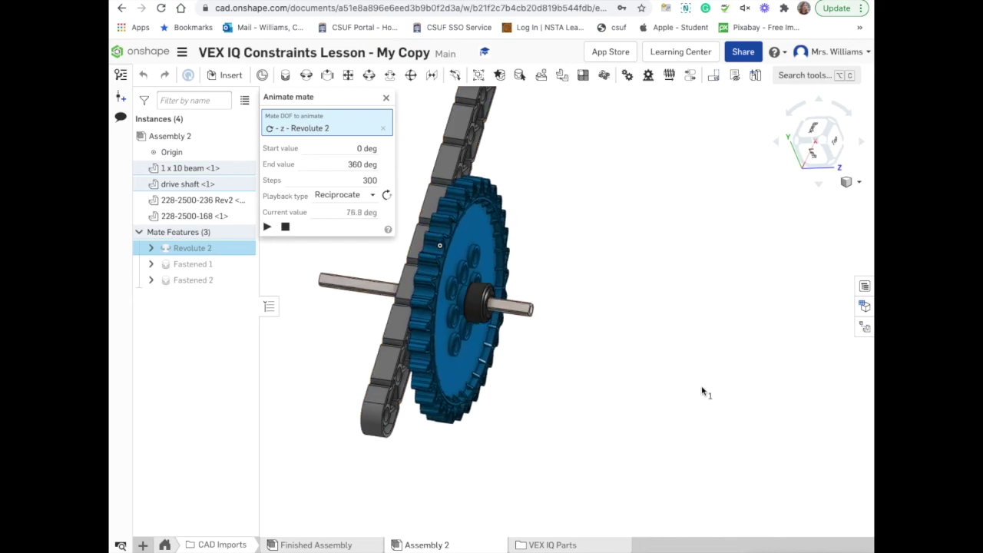